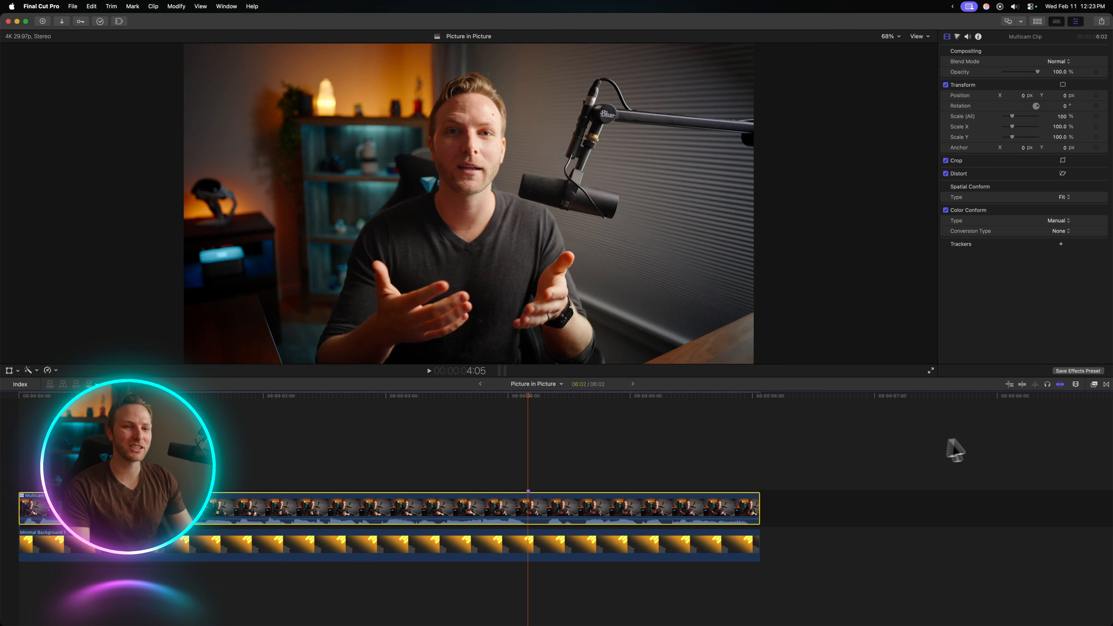
Step: Open the effects browser and show the FCB's Picture In Picture category
left_click(1094, 385)
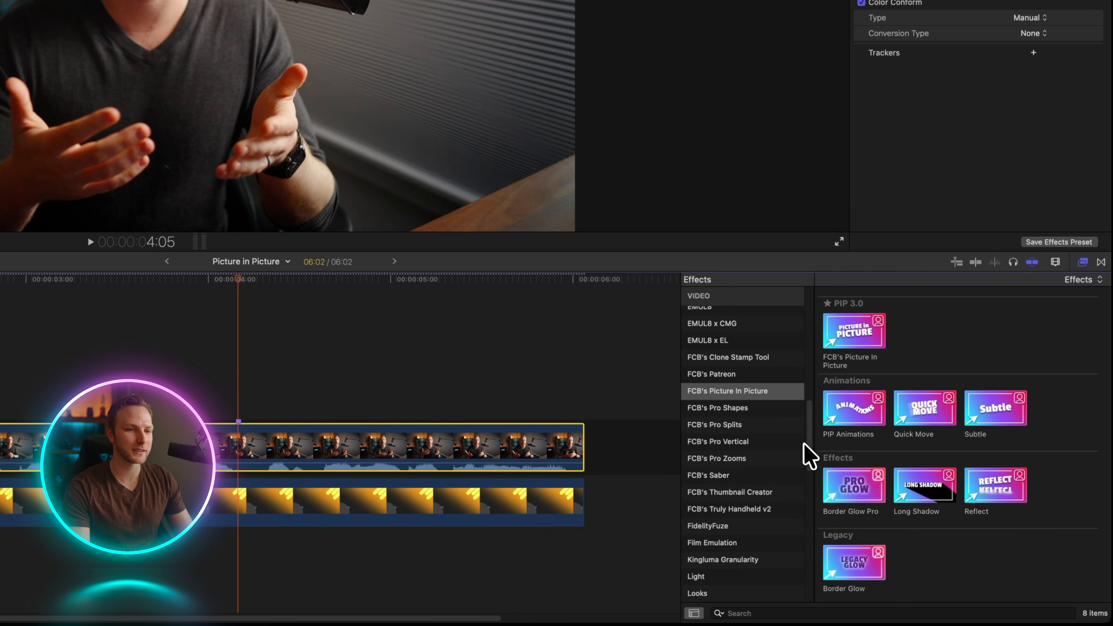
scroll(804, 444, "down", 3)
left_click(755, 345)
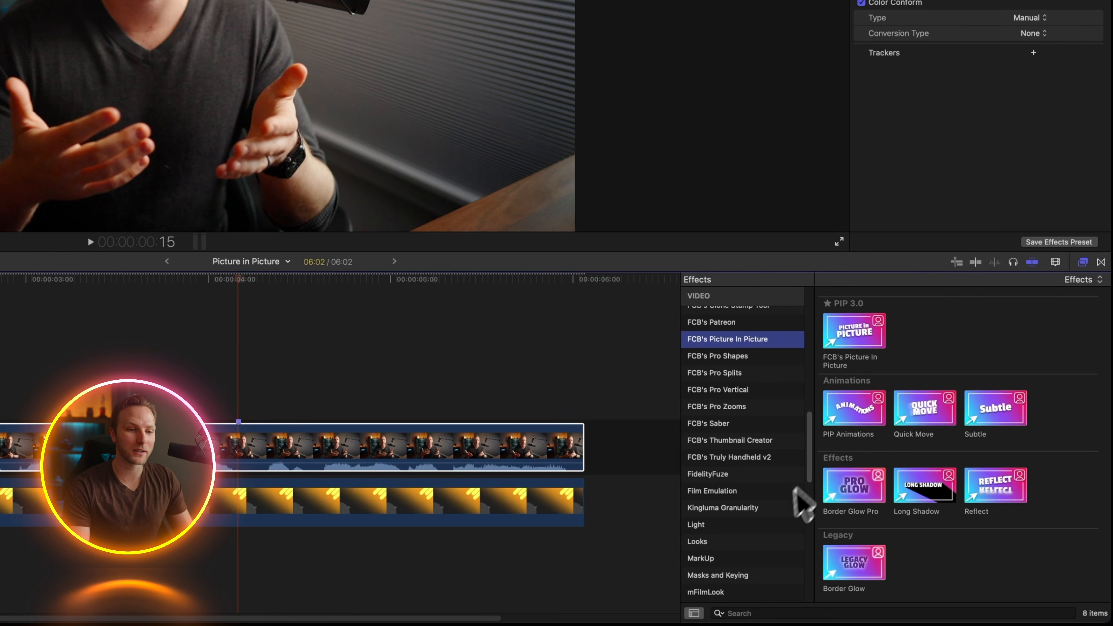
left_click(726, 613)
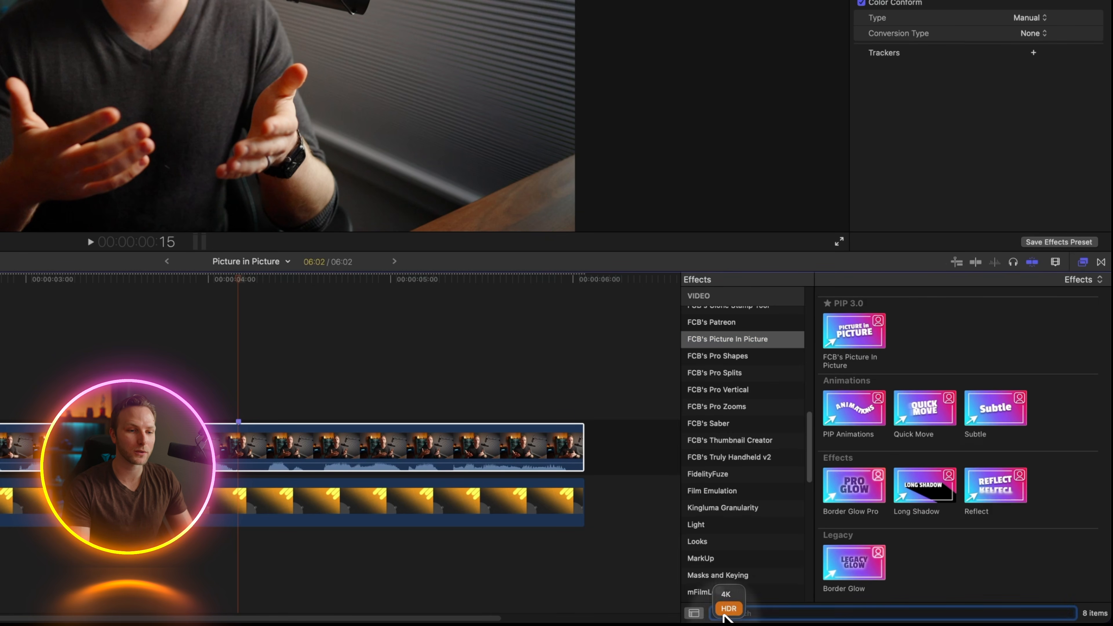
left_click(739, 599)
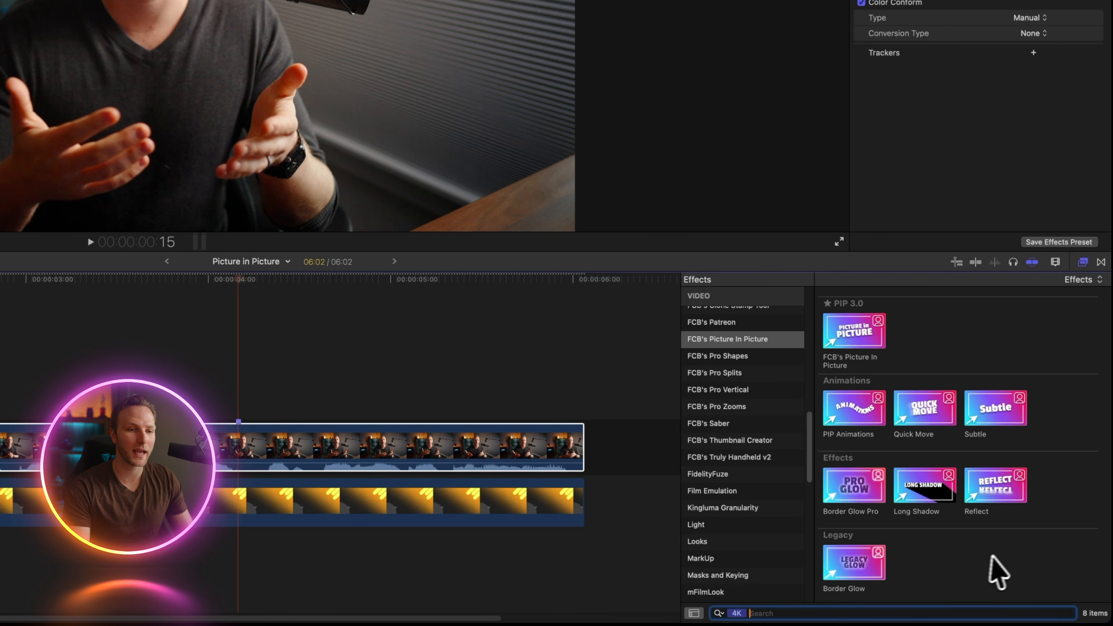
key("BackSpace")
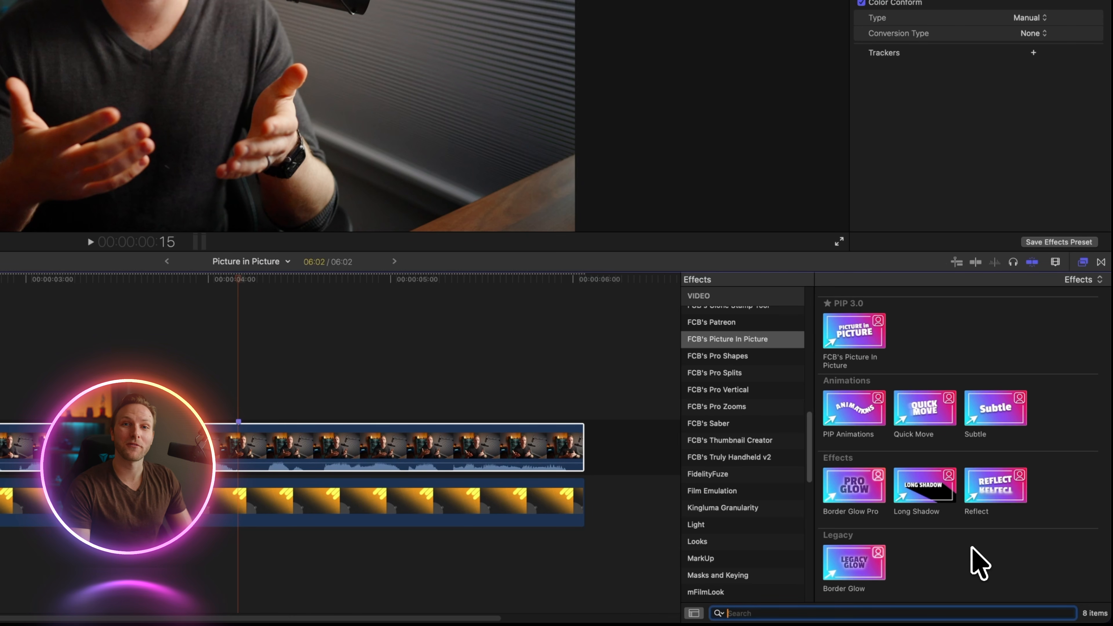
Step: Apply the FCB's Picture In Picture effect to the multicam clip above the background
left_click_drag(857, 353, 143, 450)
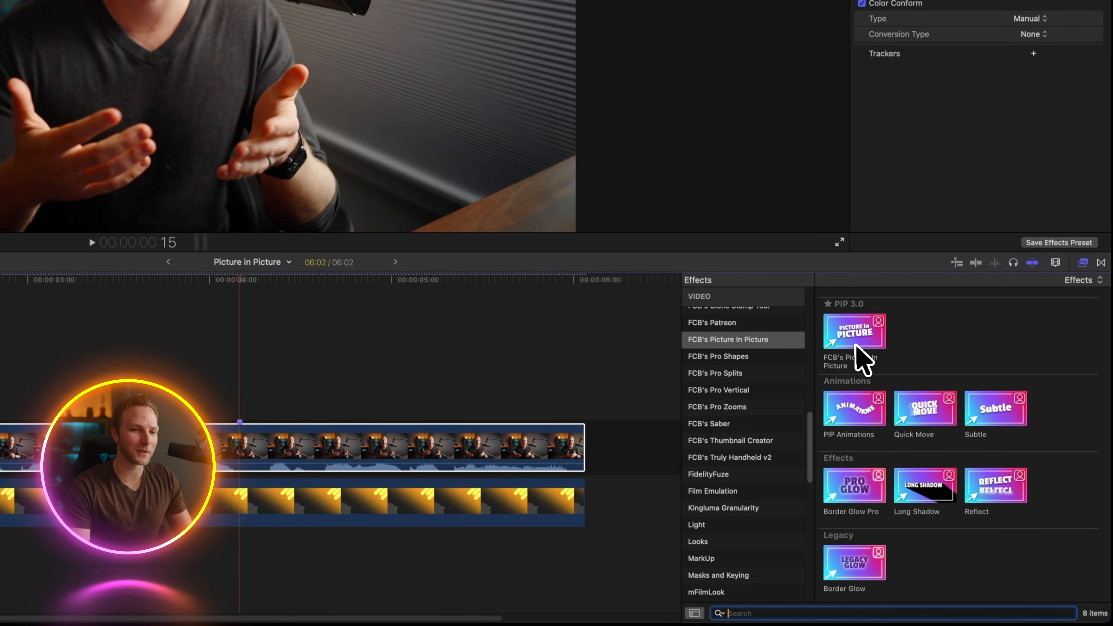
left_click_drag(465, 512, 466, 510)
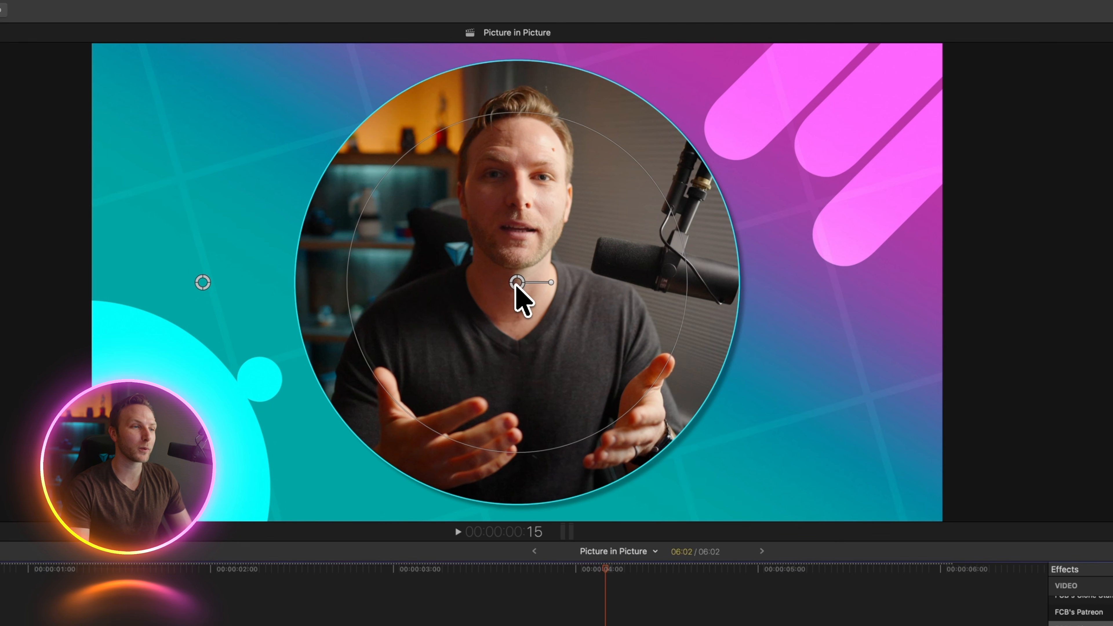
Step: Shrink the picture-in-picture circle to a scale of about 0.07 and place it in the video frame's upper-right corner
left_click_drag(468, 205, 466, 234)
left_click_drag(513, 325, 517, 283)
left_click_drag(646, 177, 567, 256)
left_click_drag(527, 293, 806, 175)
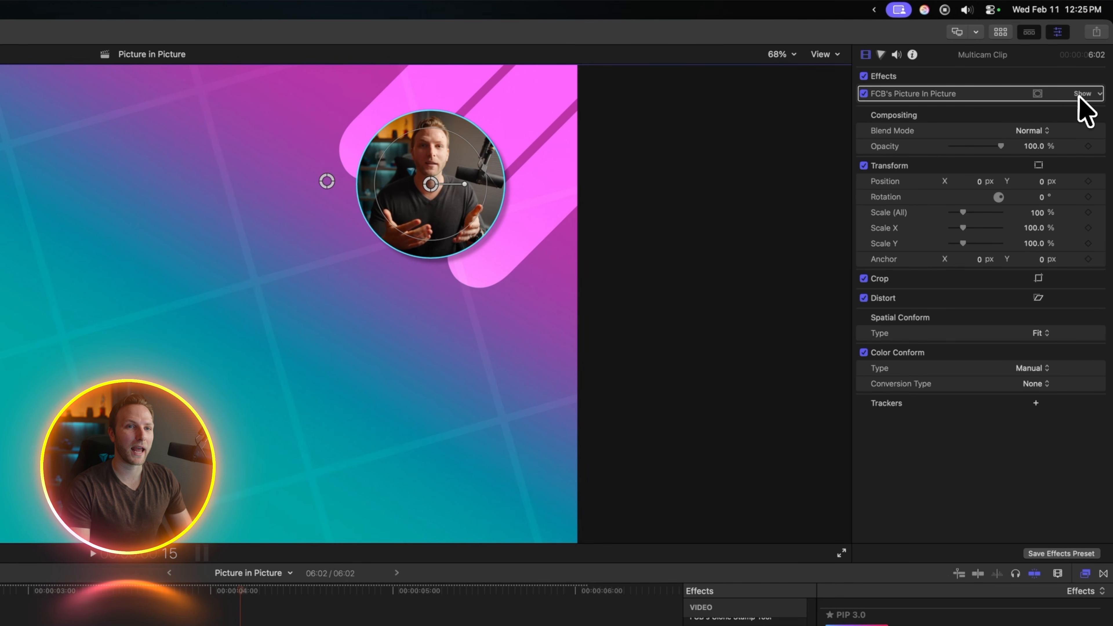
Step: Expand the Picture In Picture effect's parameters and turn on Build In with an animation speed of 1.5
left_click(1081, 93)
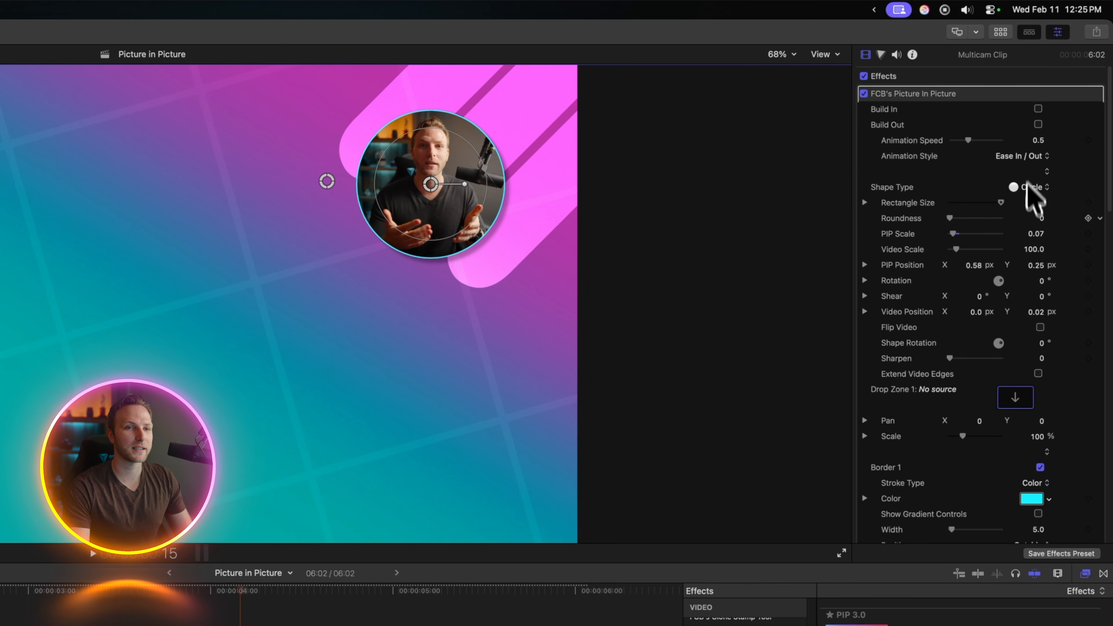
scroll(1028, 220, "down", 5)
left_click_drag(1105, 158, 1103, 110)
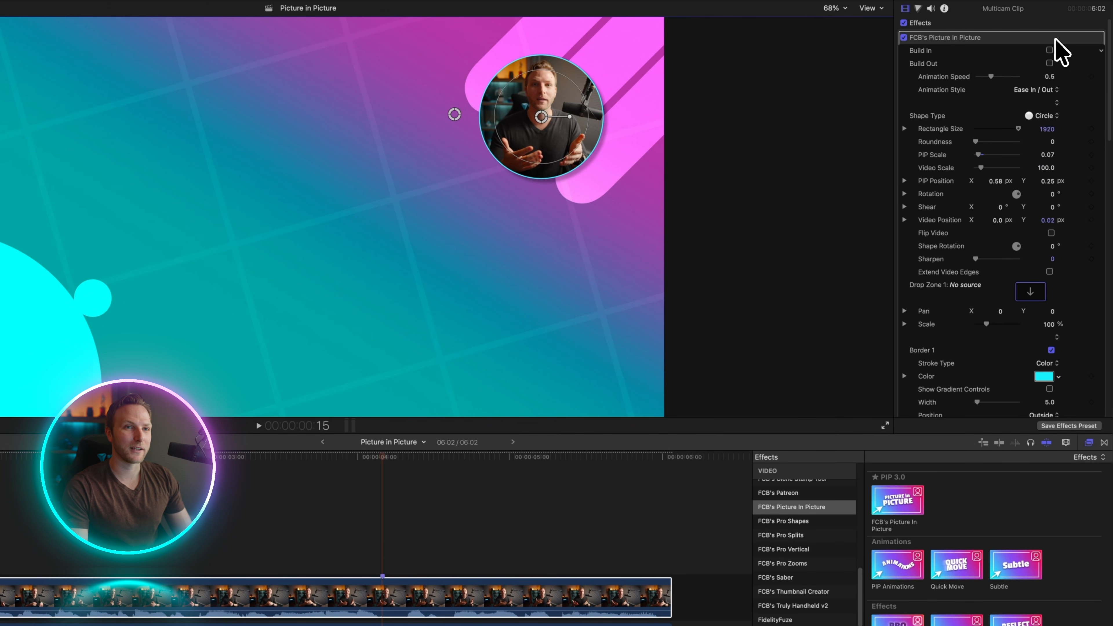
left_click(1049, 51)
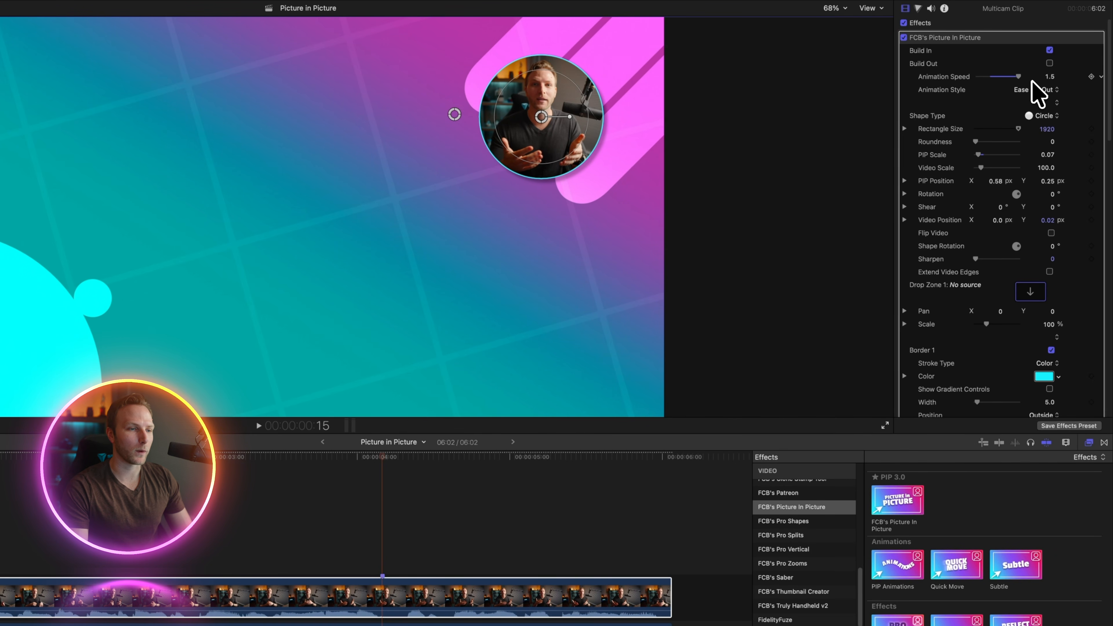
Step: Play the multicam clip from its start to review the build-in animation
left_click(380, 469)
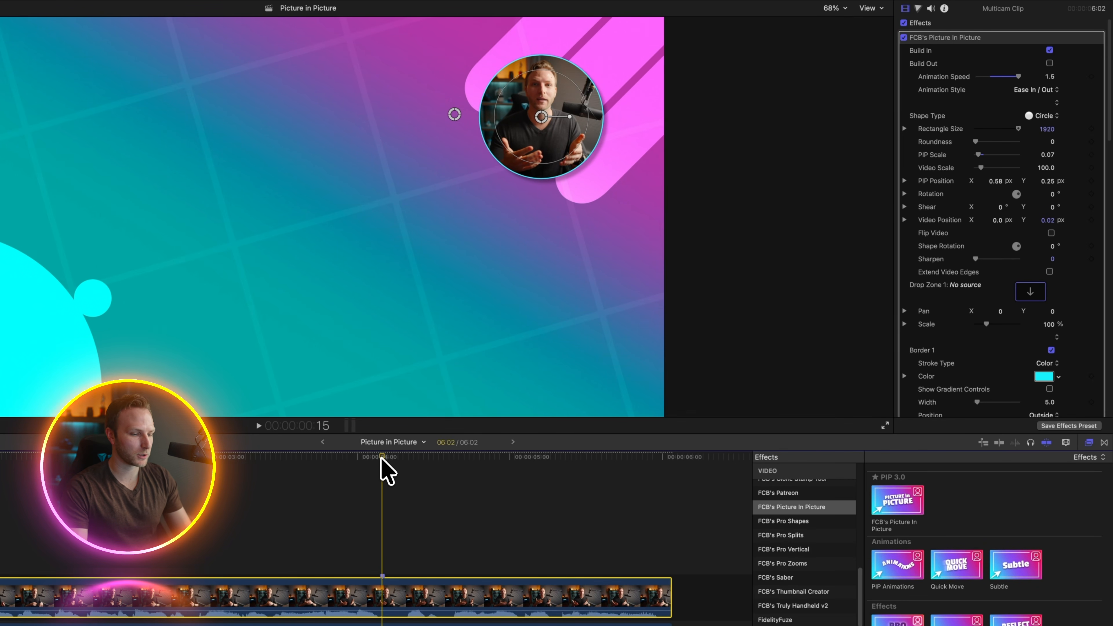
key("space")
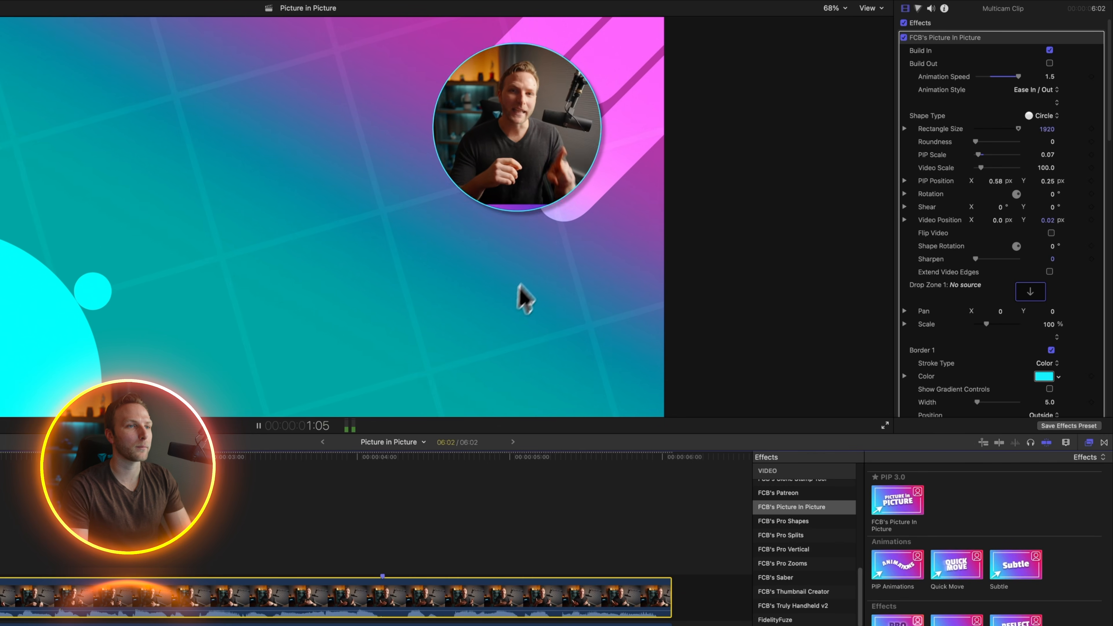
key("space")
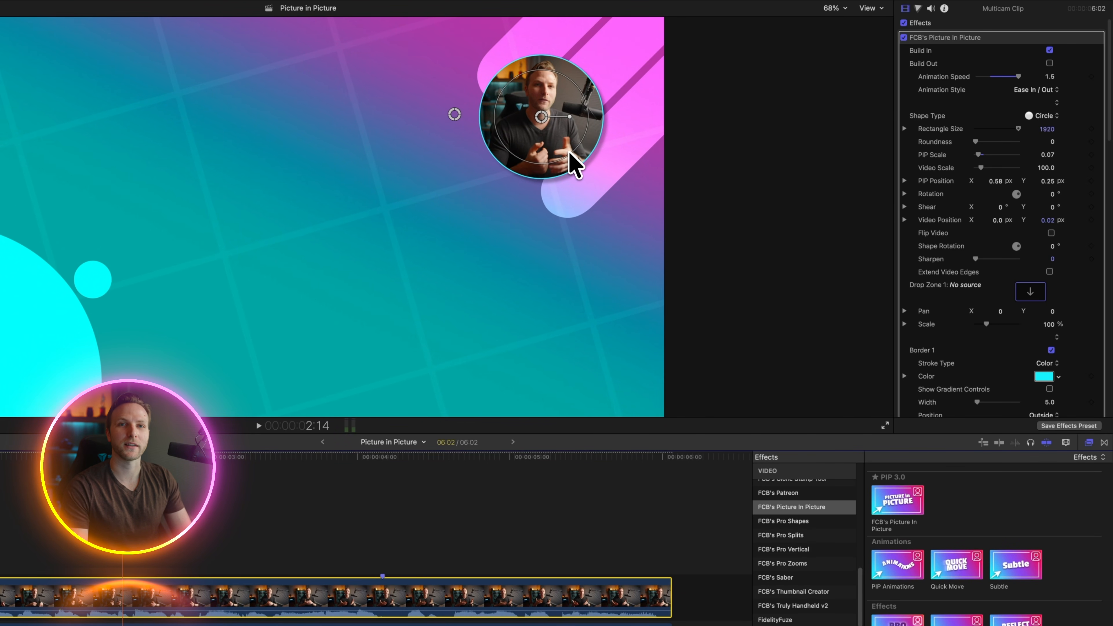
key("space")
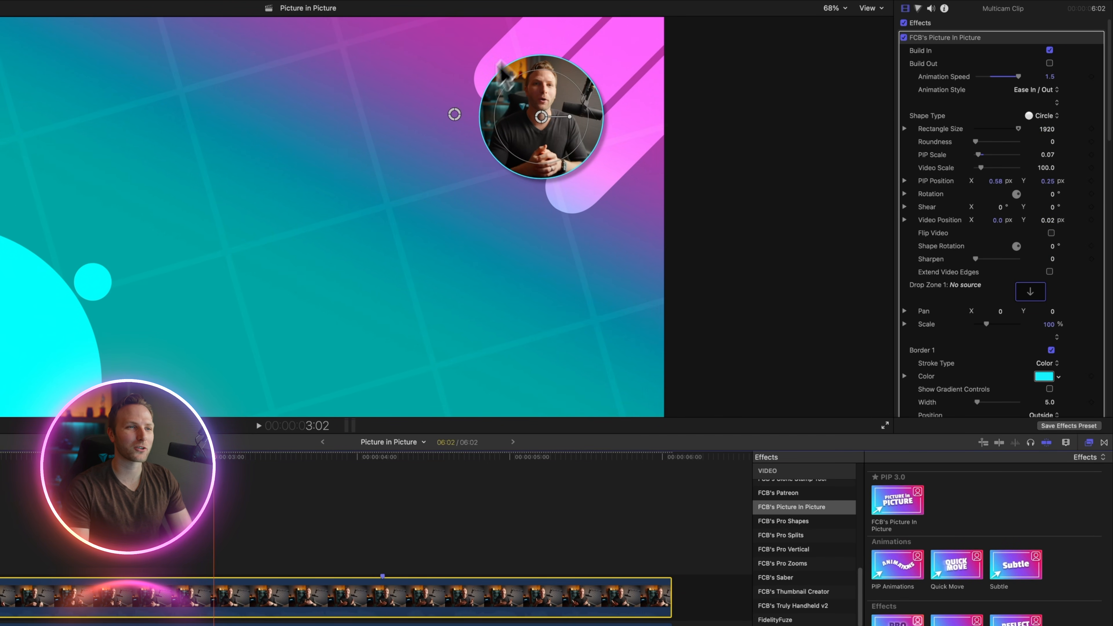
Step: Stop playback partway through the build-in animation and turn on Extend Video Edges for the picture-in-picture
key("Home")
key("space")
key("space")
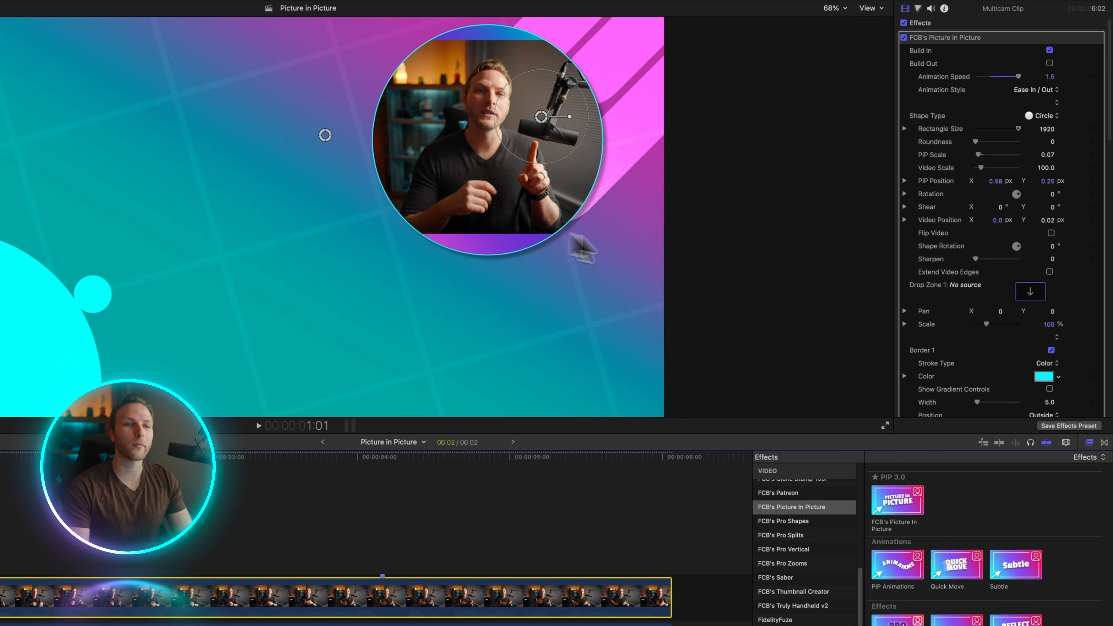
left_click(1049, 271)
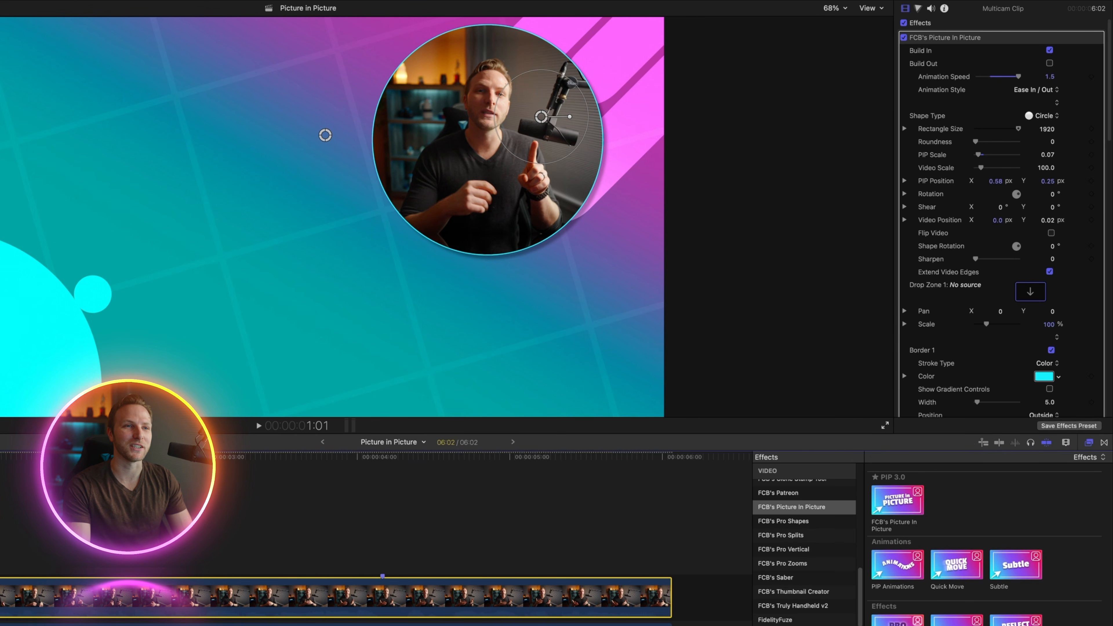
key("space")
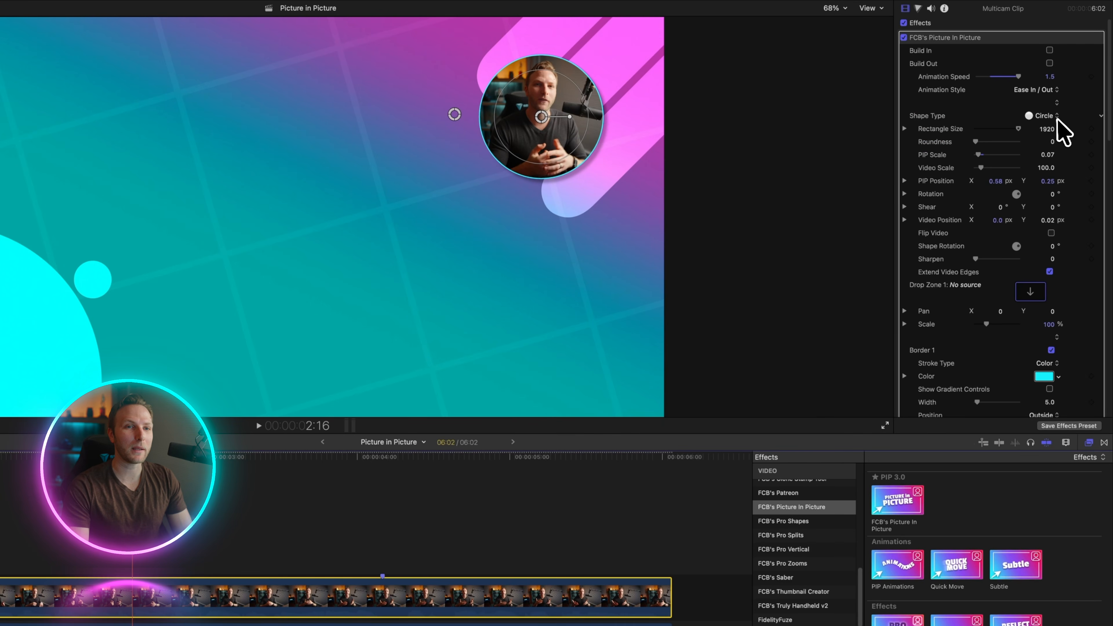
Step: Change the picture-in-picture's shape type to Rectangle
left_click(1056, 117)
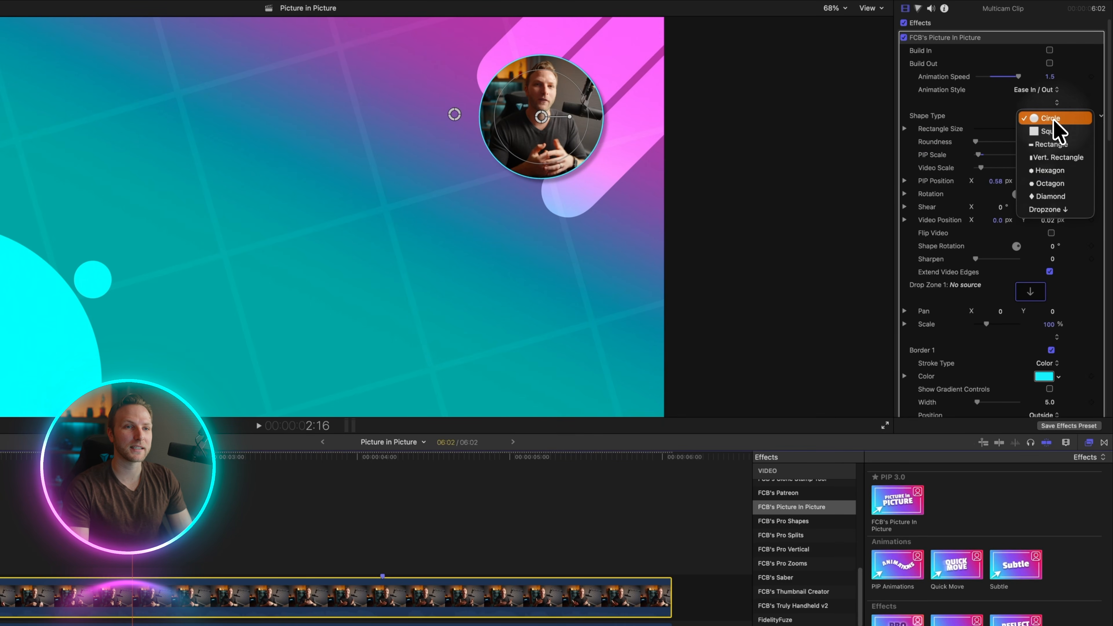
left_click(1070, 144)
left_click(934, 129)
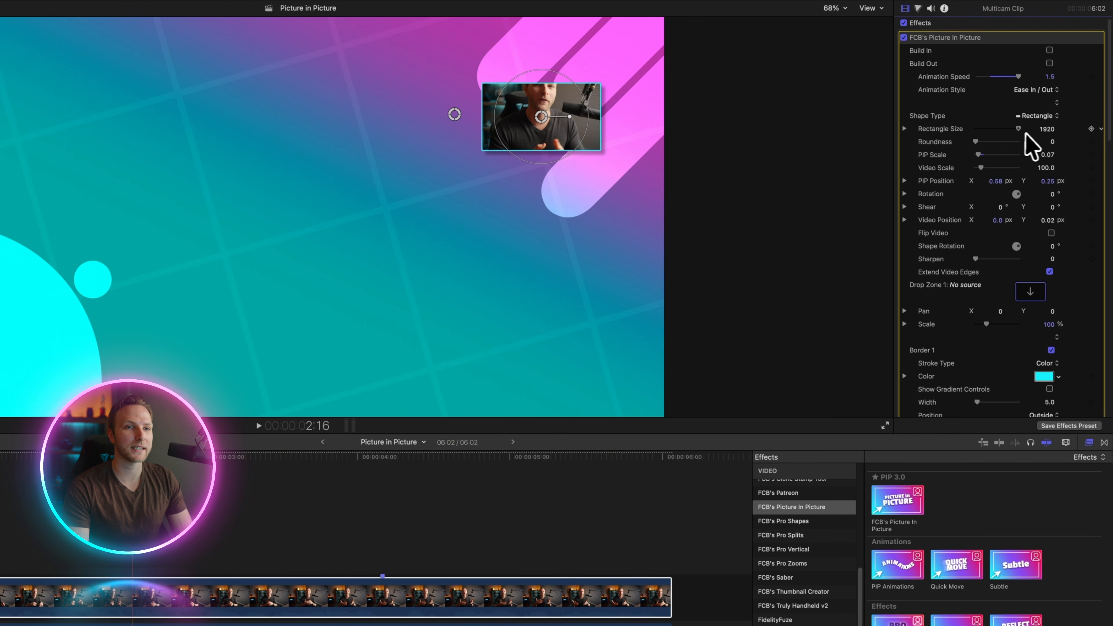
Step: Try a rectangle size of 2610 and separate width and height adjustments, undoing each change
left_click_drag(1047, 130, 1044, 134)
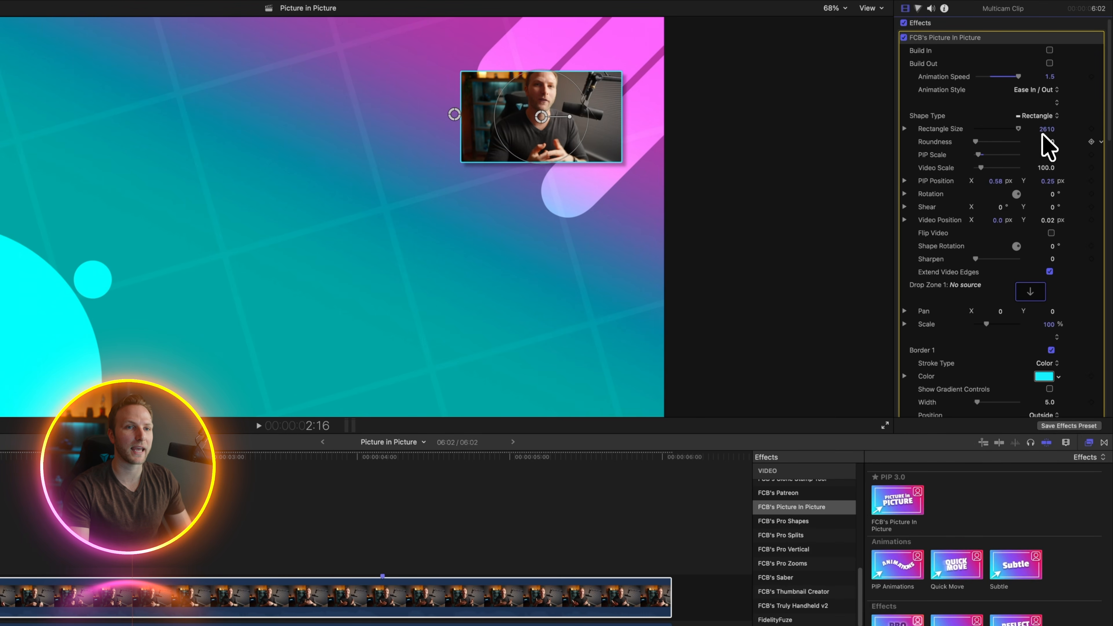
key("super+z")
left_click(905, 129)
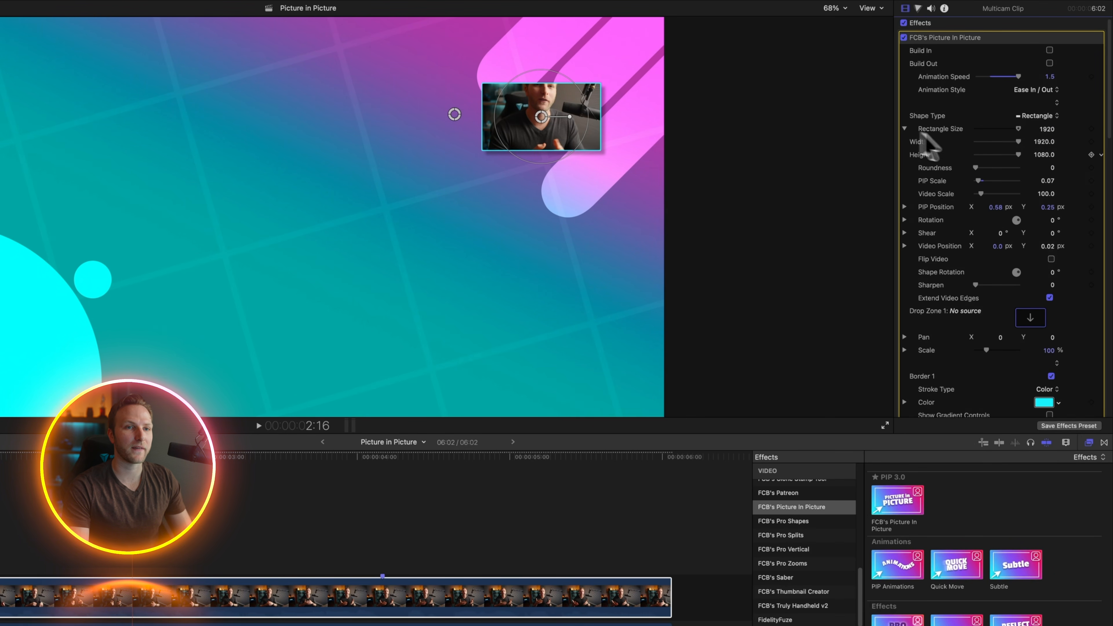
left_click_drag(1045, 143, 1045, 153)
key("super+z")
key("super+z")
Step: Change the shape type to Vert. Rectangle and try adjusting its width
left_click(1037, 115)
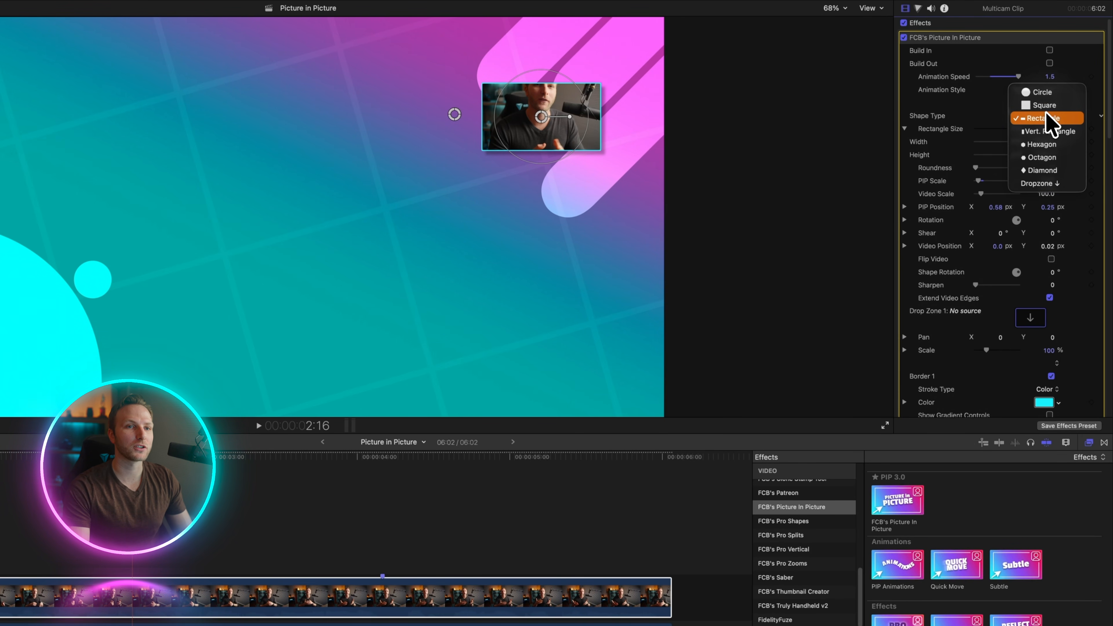
left_click(1044, 131)
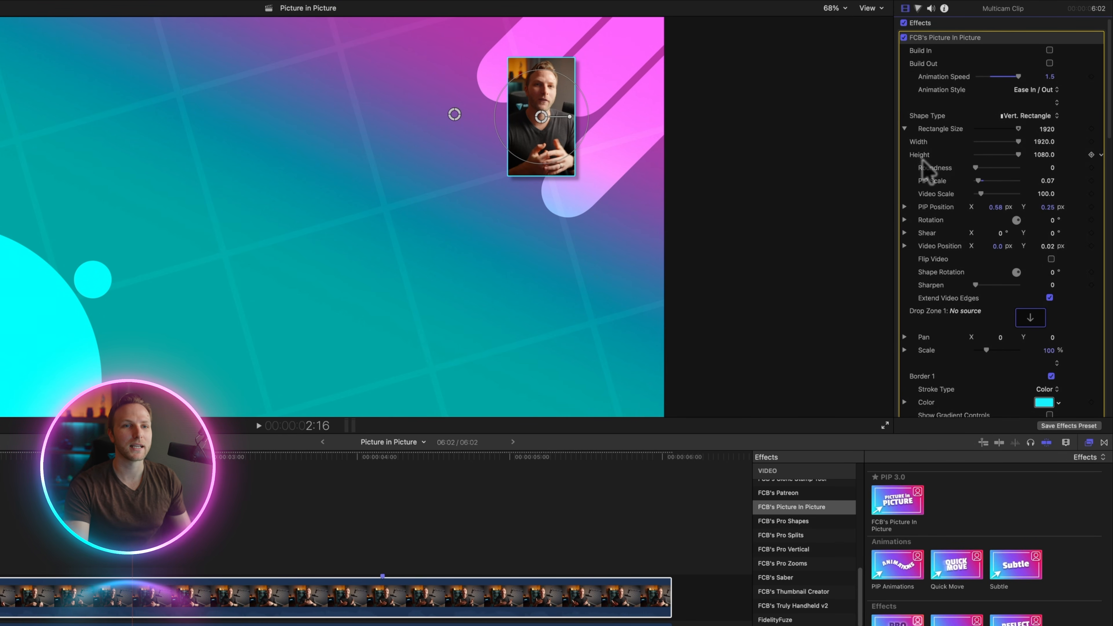
left_click_drag(1041, 137, 1043, 138)
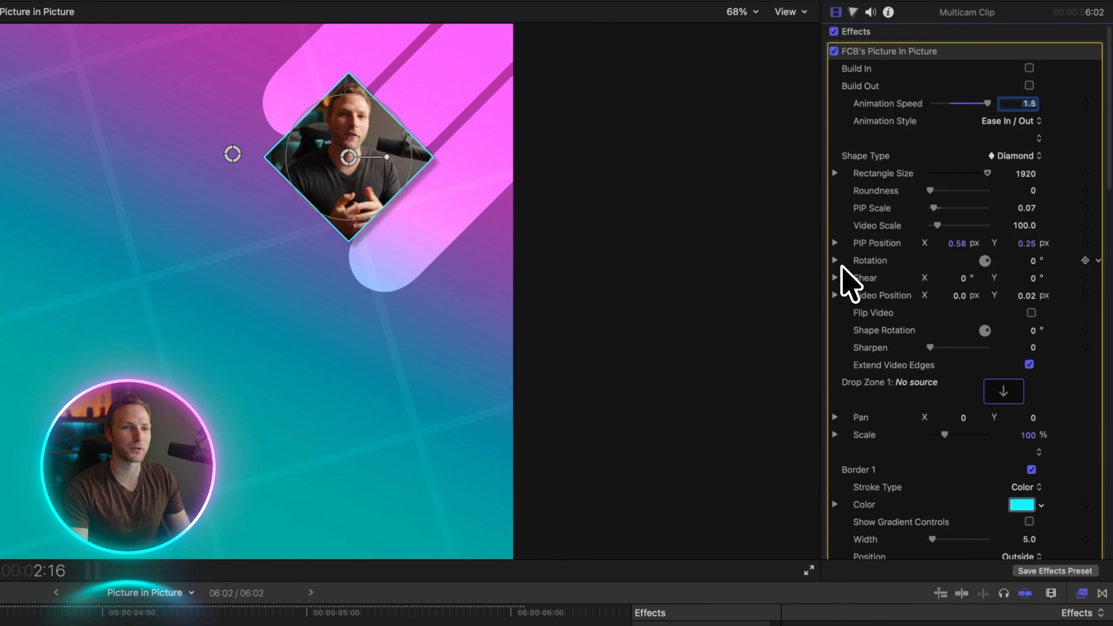
Step: Set the diamond's Y rotation to -34° and refit it at a scale of about 0.08, positioned around X 0.6, Y 0.18
left_click(835, 260)
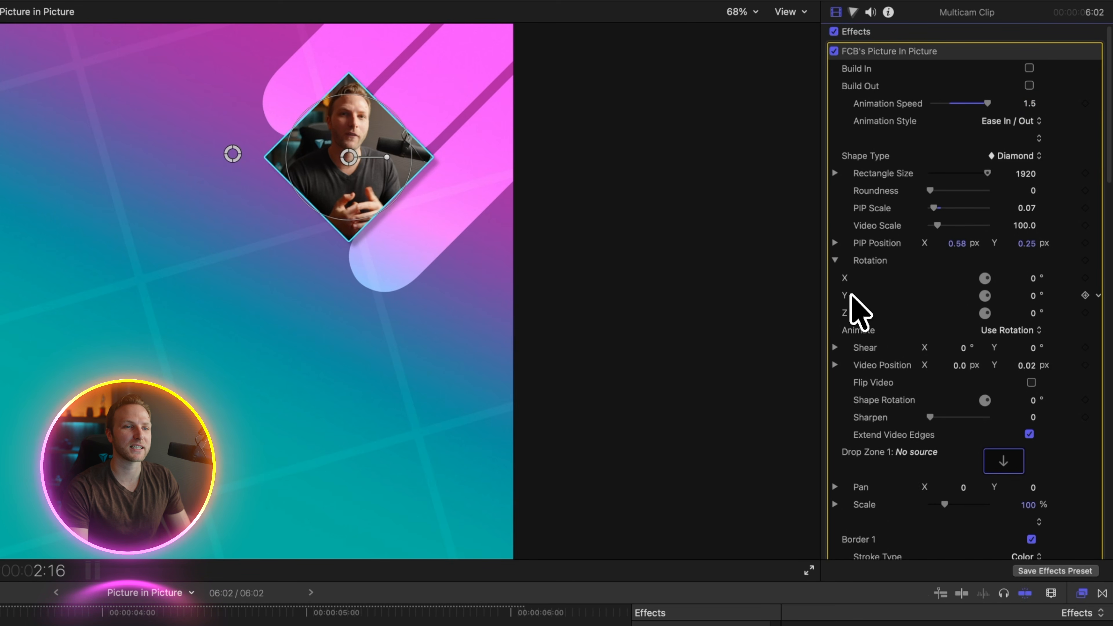
left_click_drag(1033, 297, 1034, 298)
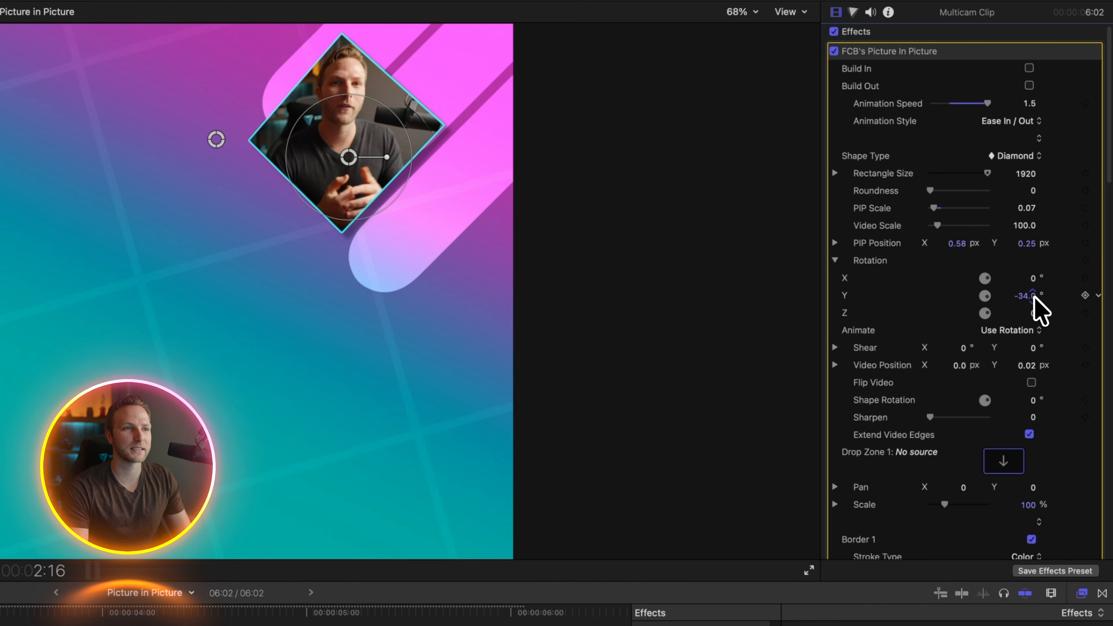
left_click_drag(348, 157, 362, 184)
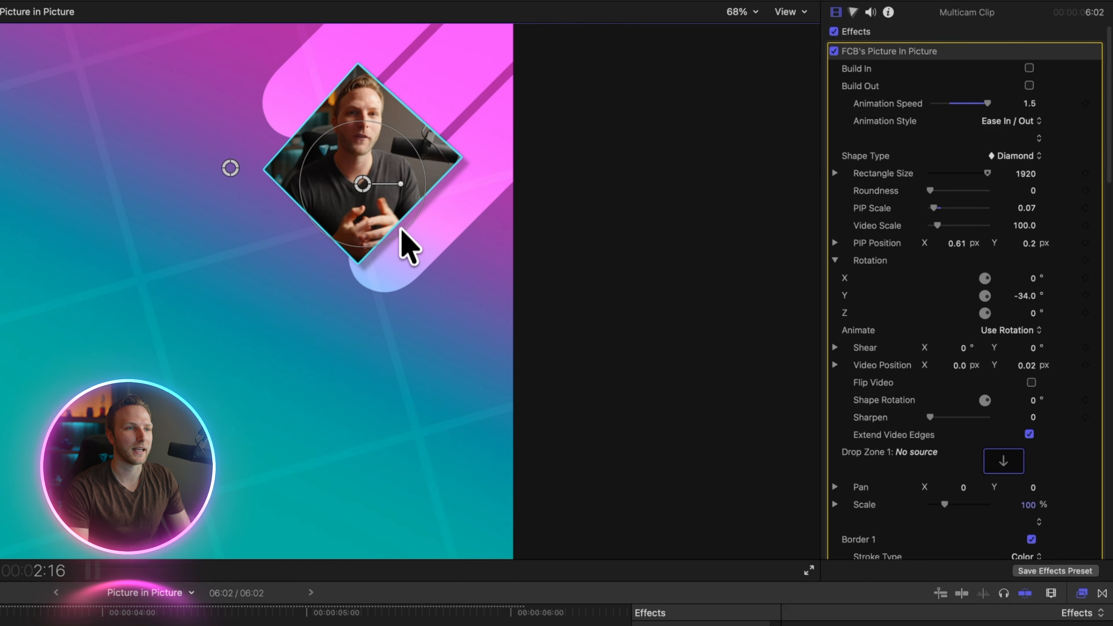
left_click_drag(396, 233, 437, 262)
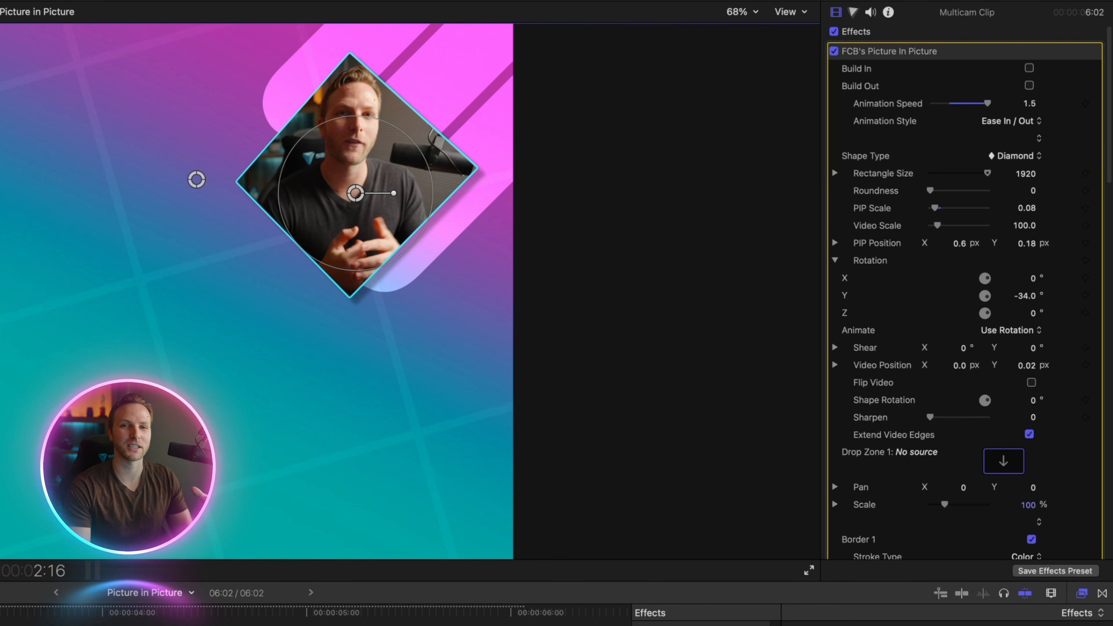
Step: Try shearing the diamond by -24.87° in X and by 15.99° in Y, undoing each change
left_click(835, 347)
left_click_drag(958, 365, 950, 366)
mouse_move(964, 366)
left_mouse_down()
mouse_move(969, 382)
mouse_move(954, 385)
mouse_move(951, 365)
left_mouse_up()
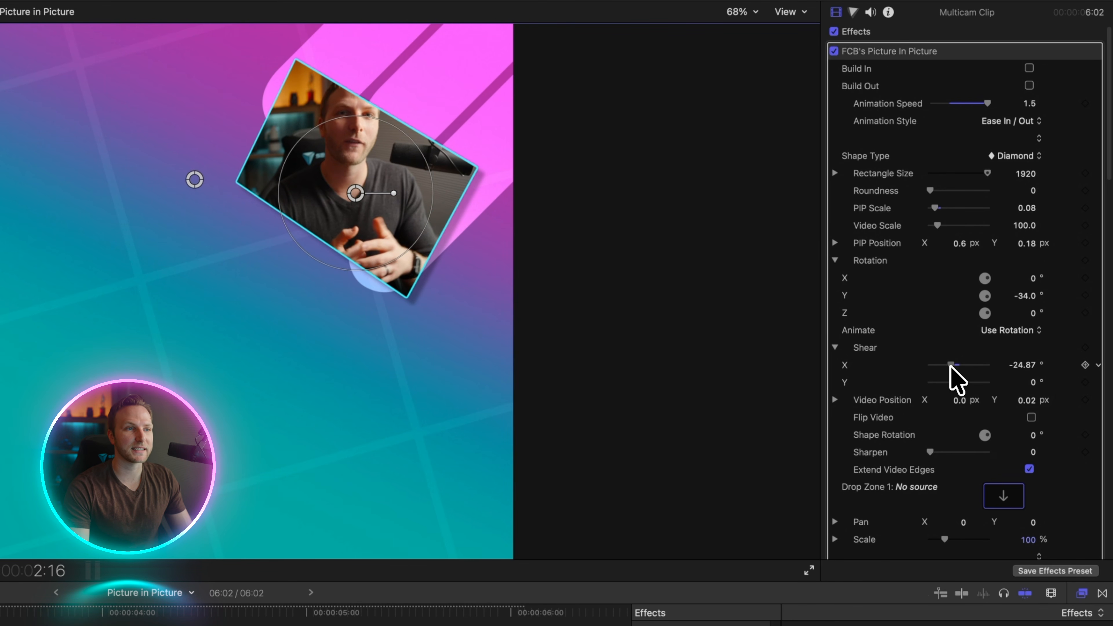
key("super+z")
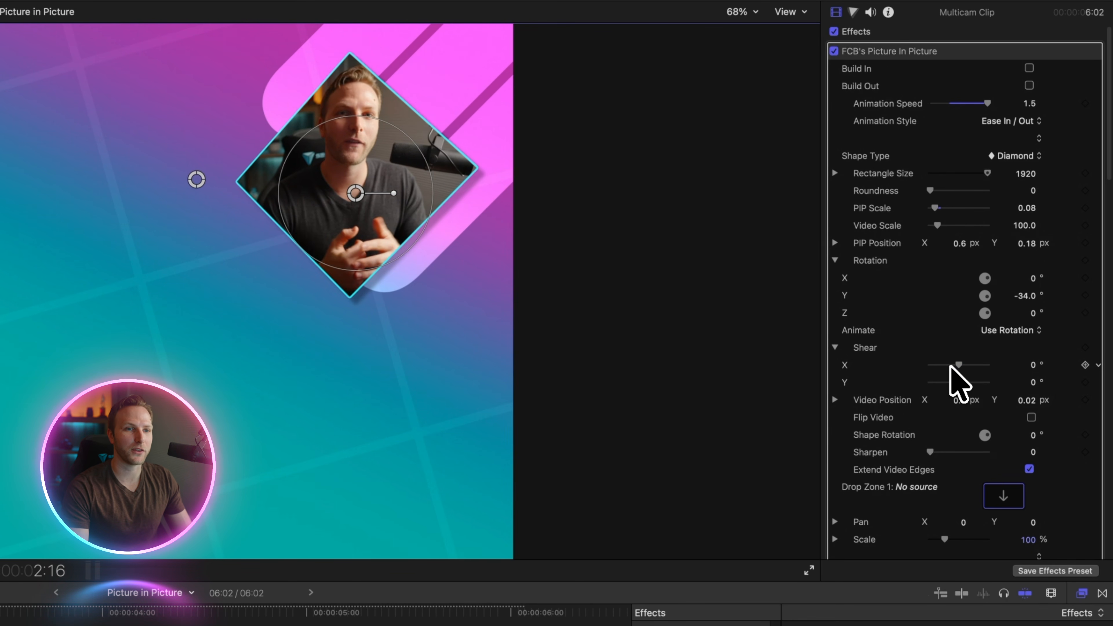
left_click_drag(957, 380, 963, 381)
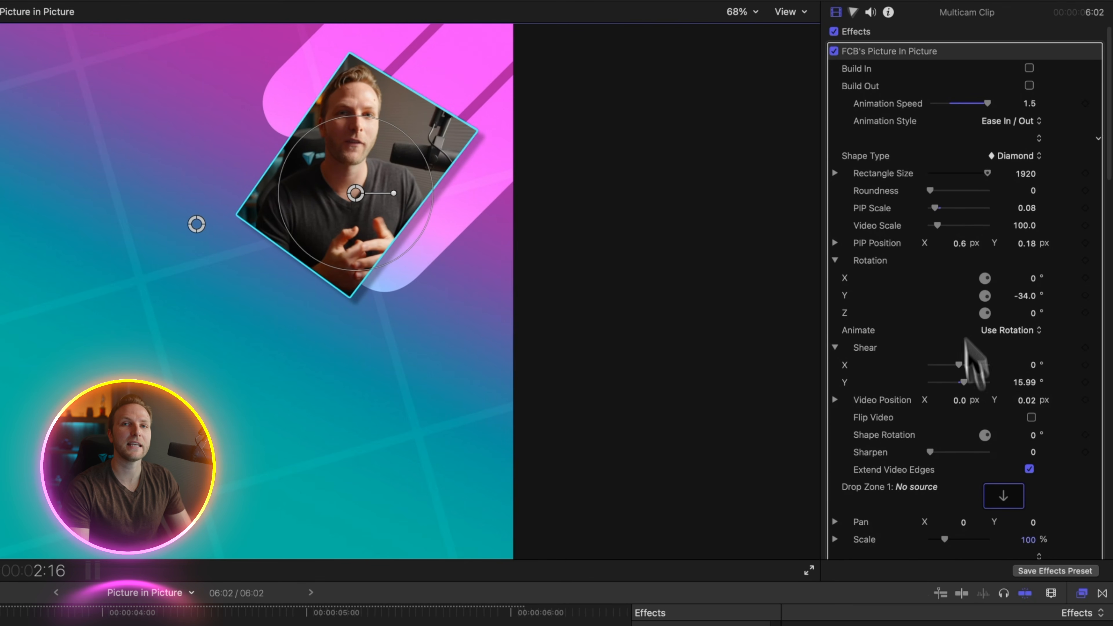
key("super+z")
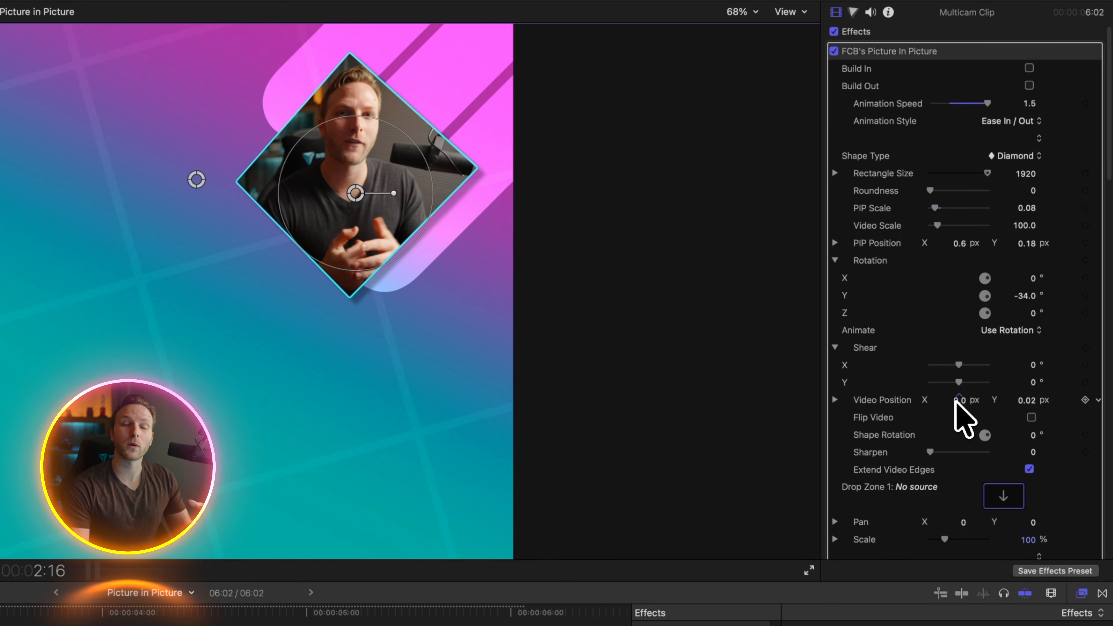
Step: Widen the diamond's Border 1 to the maximum of its width slider
left_click(1019, 156)
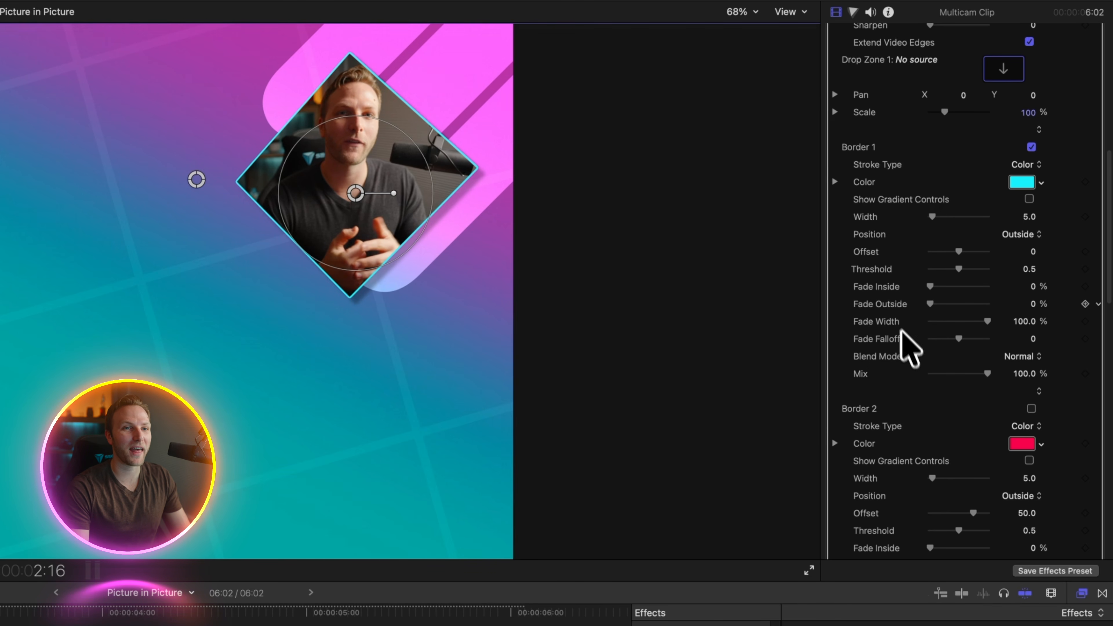
left_click_drag(932, 216, 1005, 217)
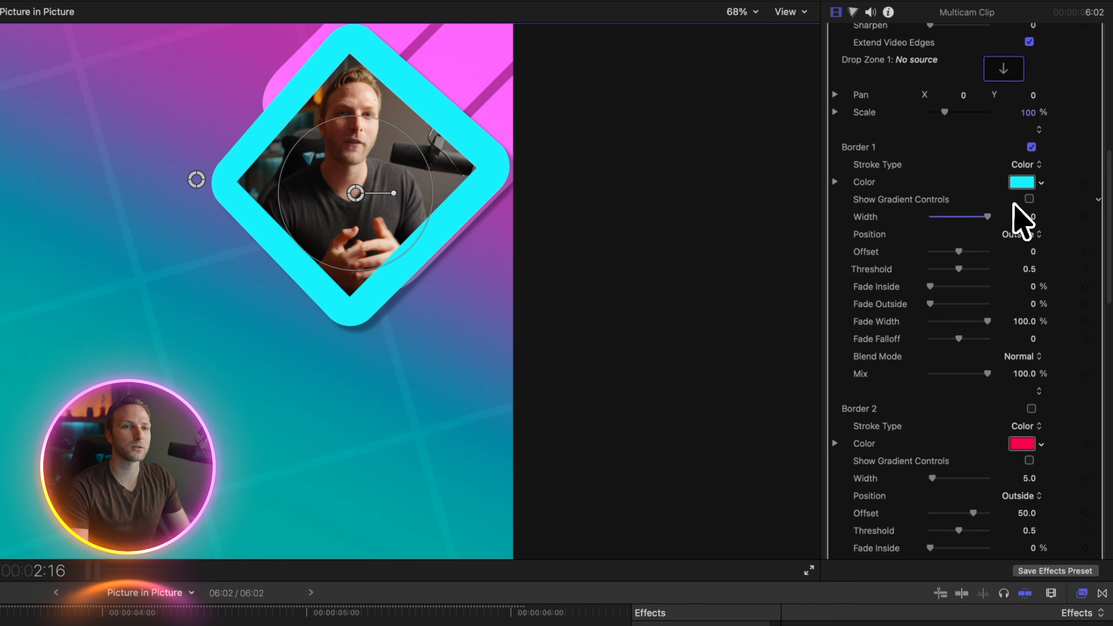
Step: Change Border 1's stroke type to Gradient and test the diamond nearer the frame's centre, undoing the move
left_click(1025, 165)
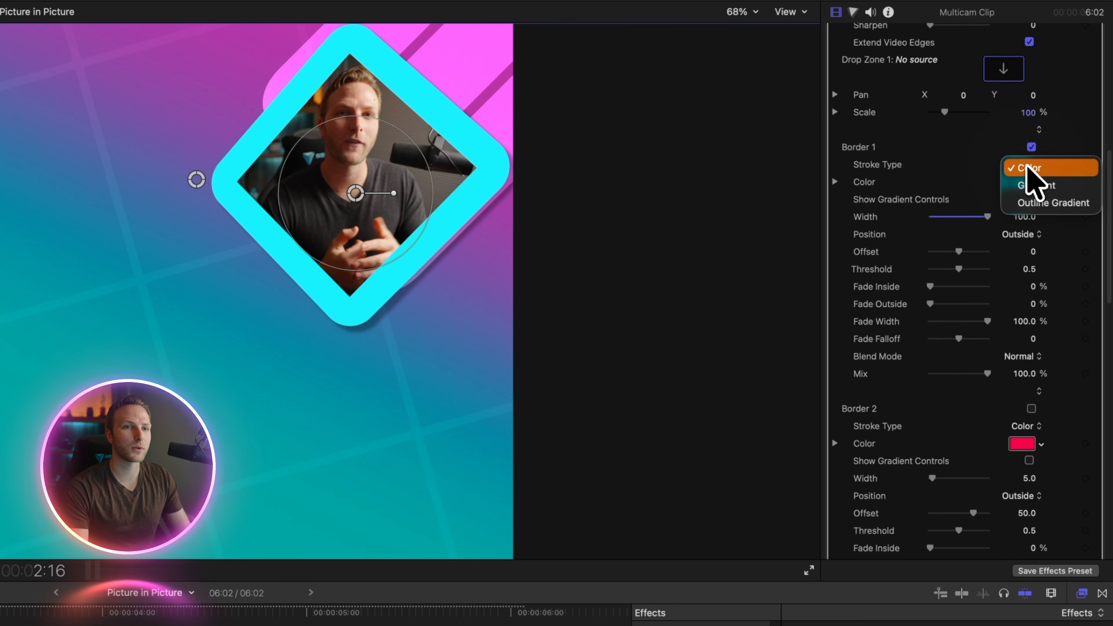
left_click(1060, 185)
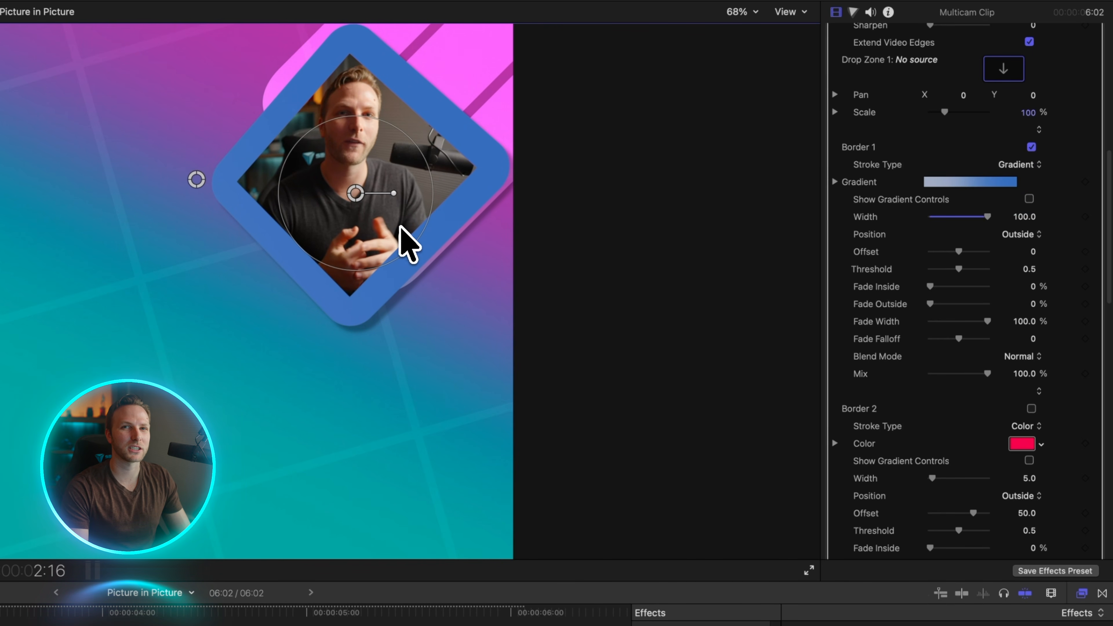
left_click_drag(356, 193, 116, 307)
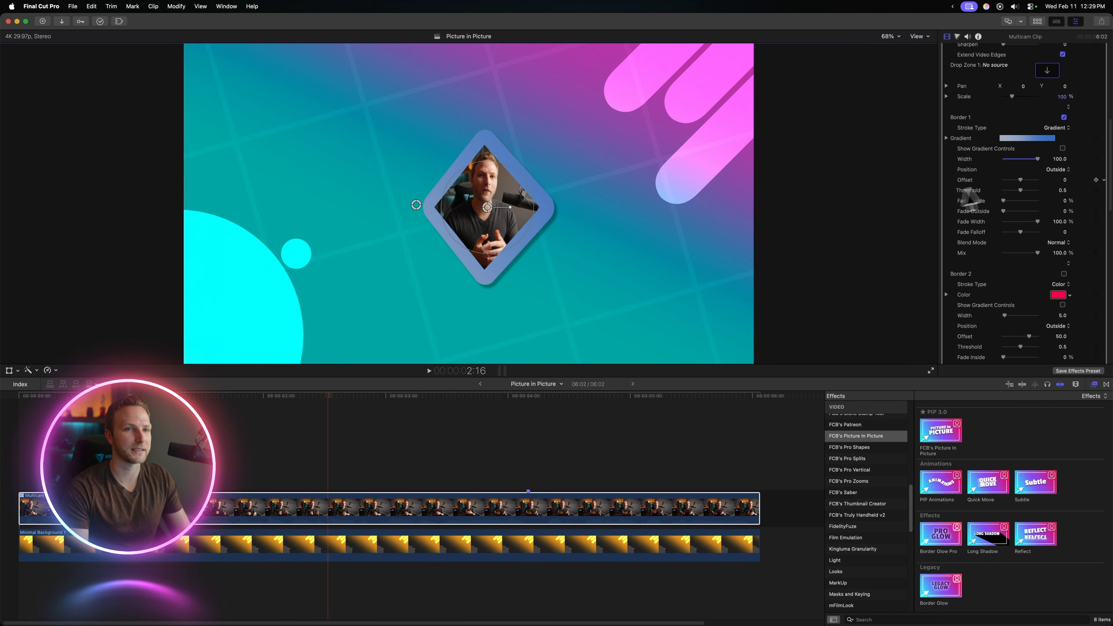
key("super+z")
Step: Show the Border 1 gradient controls and place the gradient's two end points diagonally across the diamond
left_click(1062, 148)
left_click_drag(262, 307, 556, 183)
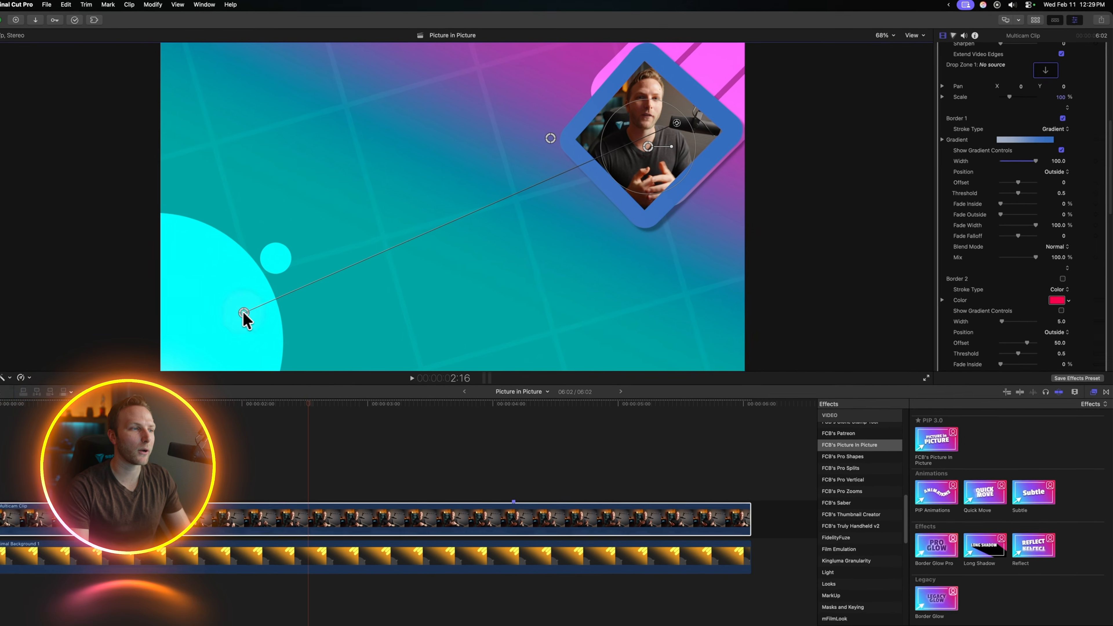
left_click_drag(397, 160, 477, 81)
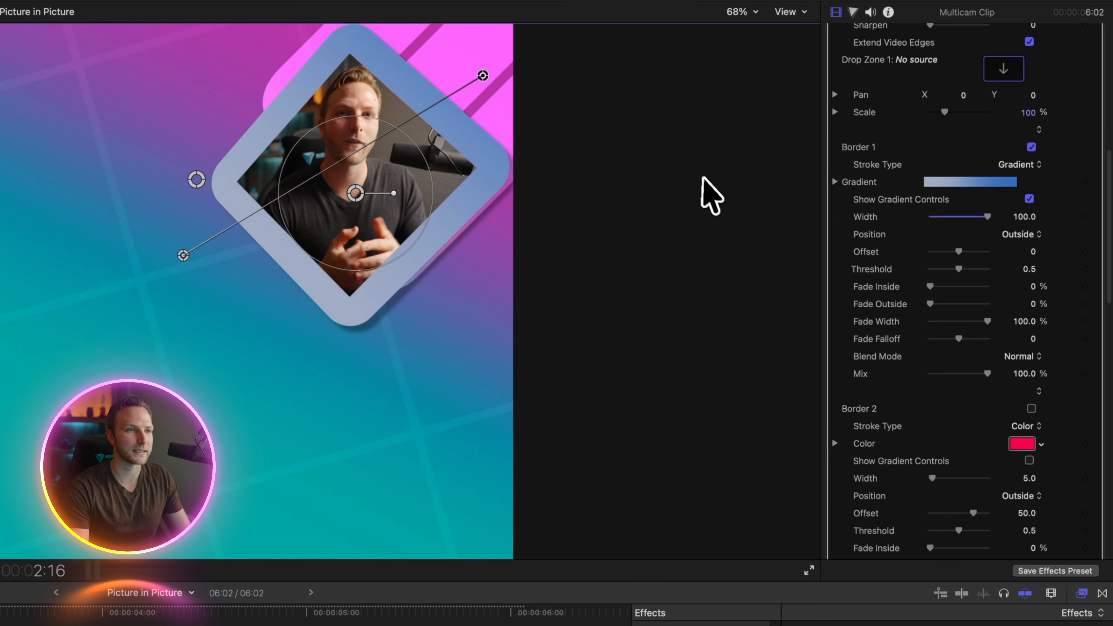
Step: Add a middle colour stop to the Border 1 gradient, trying magenta before setting it to teal
left_click(835, 181)
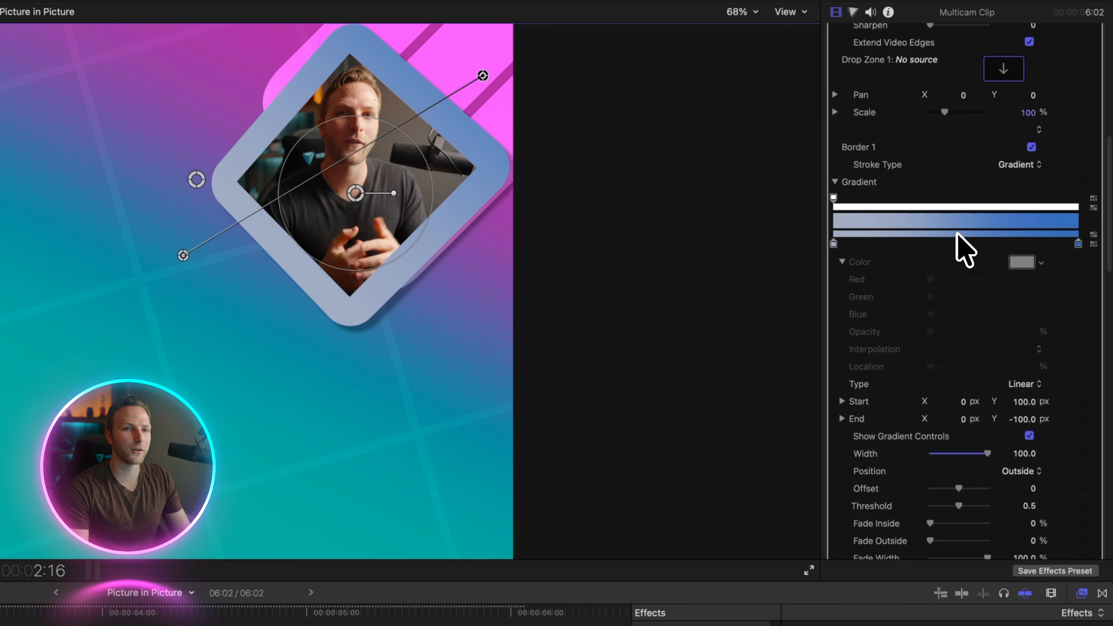
left_click(957, 242)
left_click(1021, 262)
left_click_drag(930, 245, 947, 262)
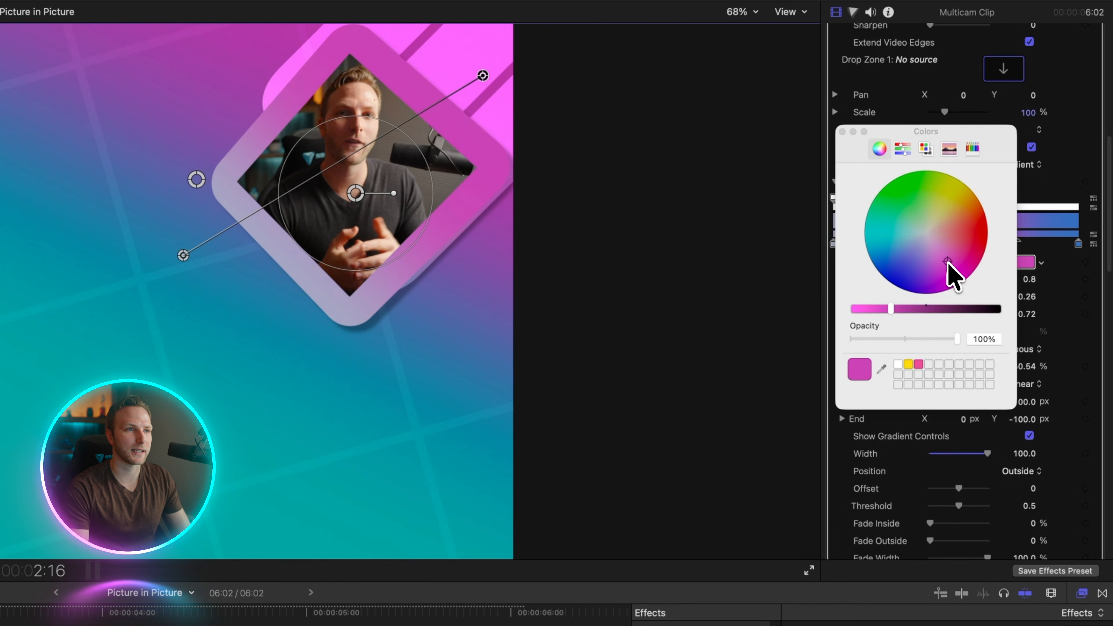
left_click(877, 230)
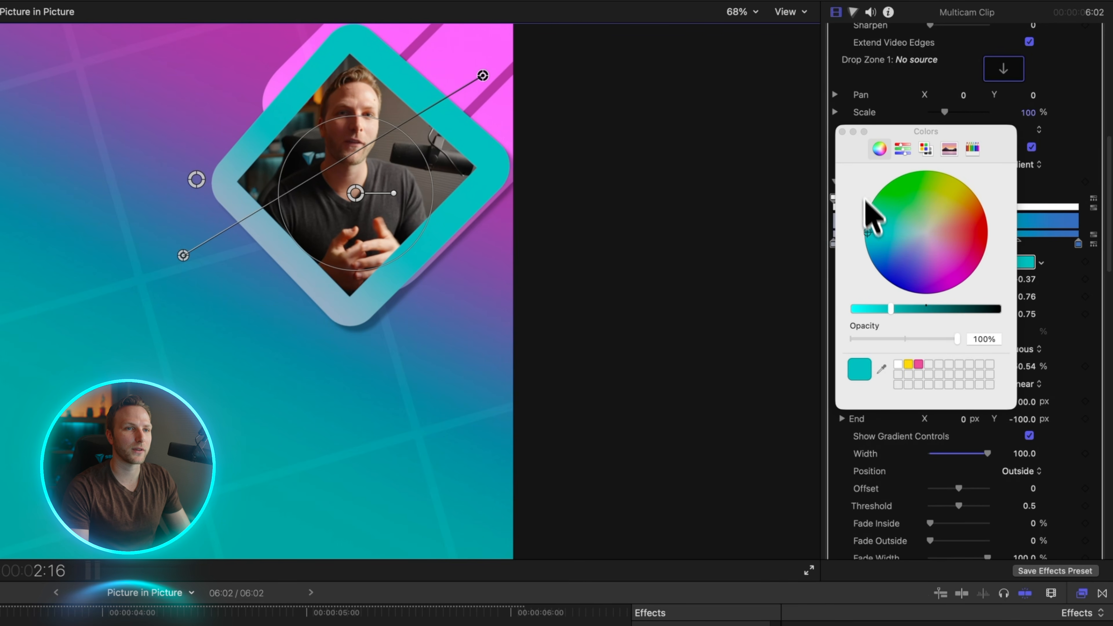
left_click(842, 132)
Step: Add another colour stop between the teal stop and the blue end of the Border 1 gradient and adjust its colour
left_click(1027, 242)
left_click(1022, 261)
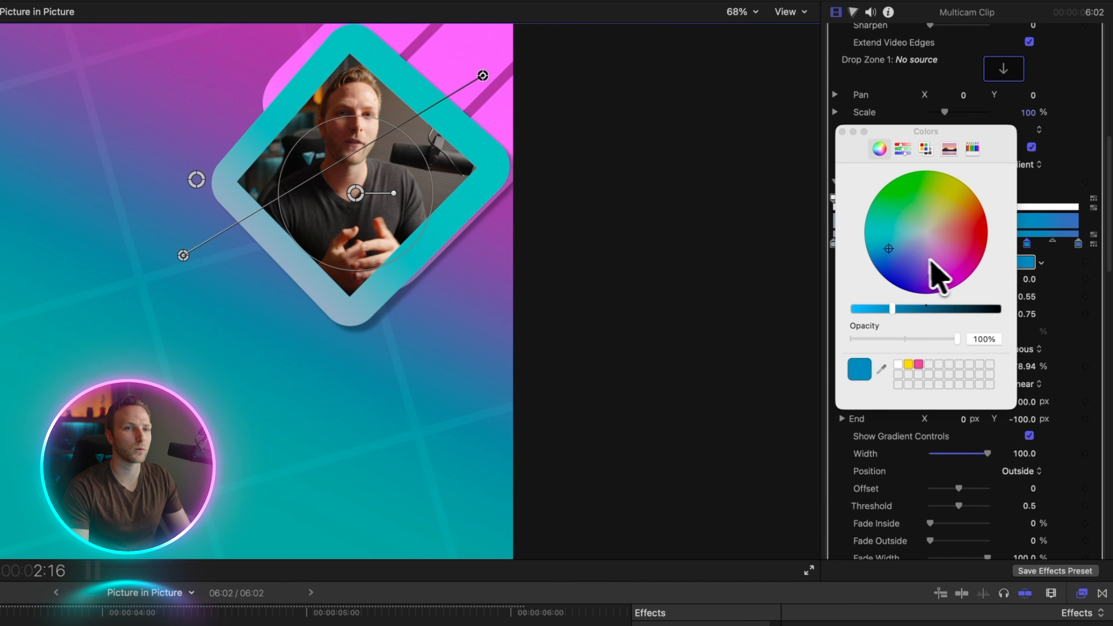
left_click_drag(939, 269, 912, 309)
left_click(841, 132)
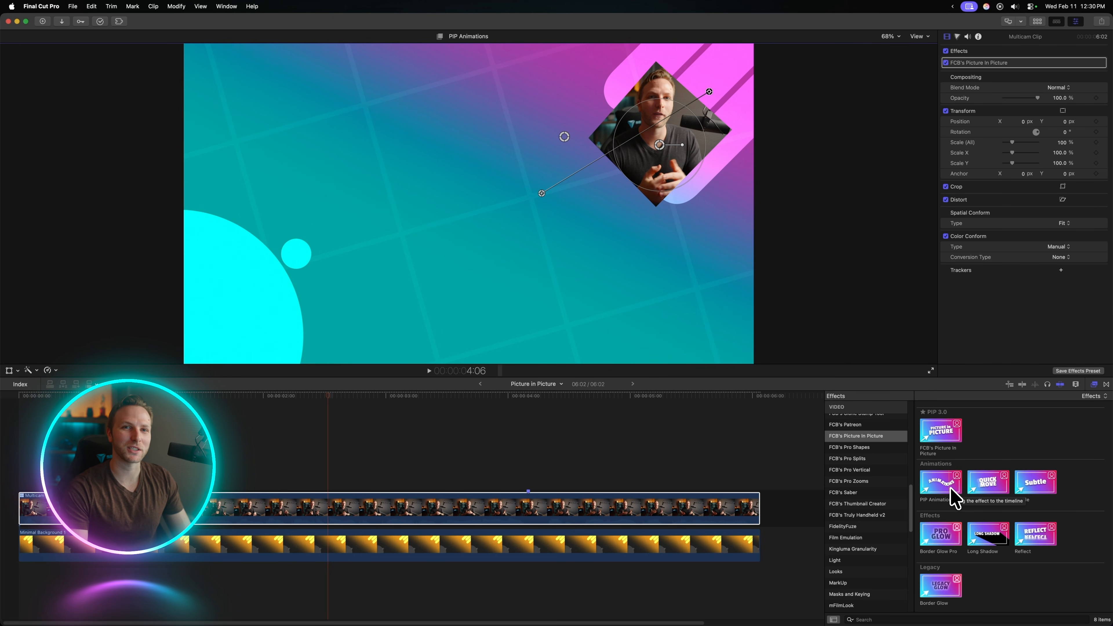
Step: Apply the PIP Animations effect to the multicam clip and preview the Pop In / Out animation from the start
left_click_drag(955, 500, 398, 510)
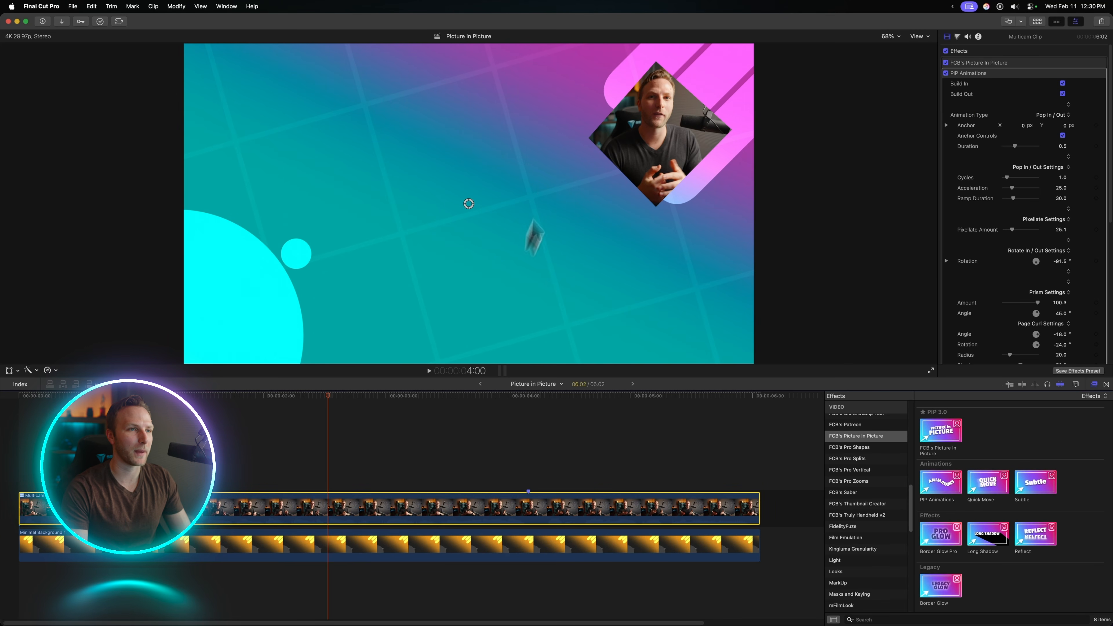
key("Home")
key("space")
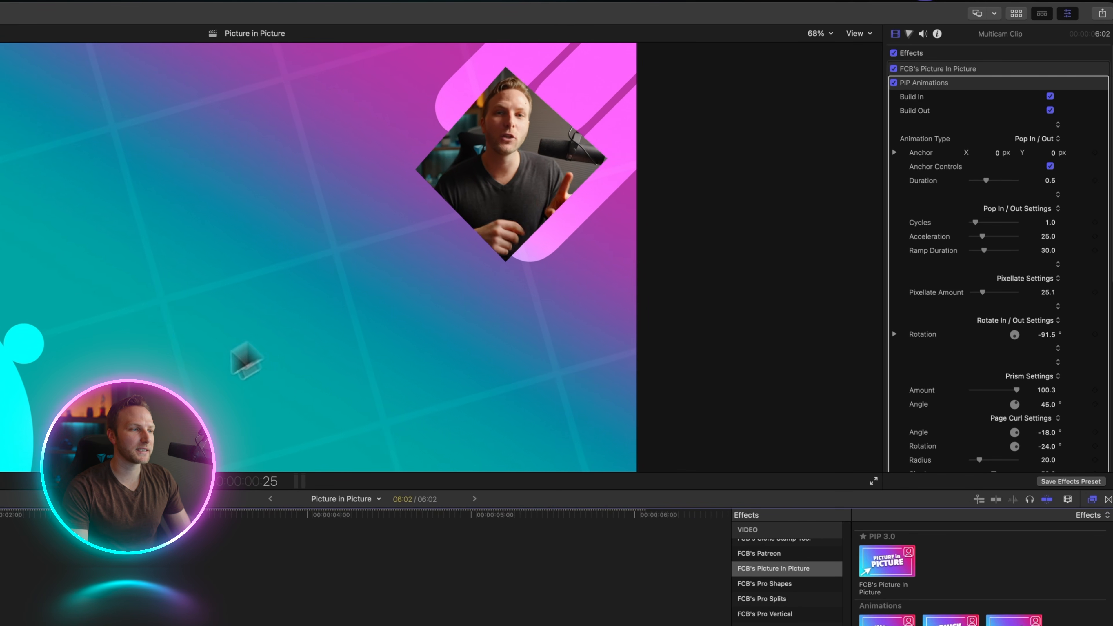
key("space")
key("Home")
key("space")
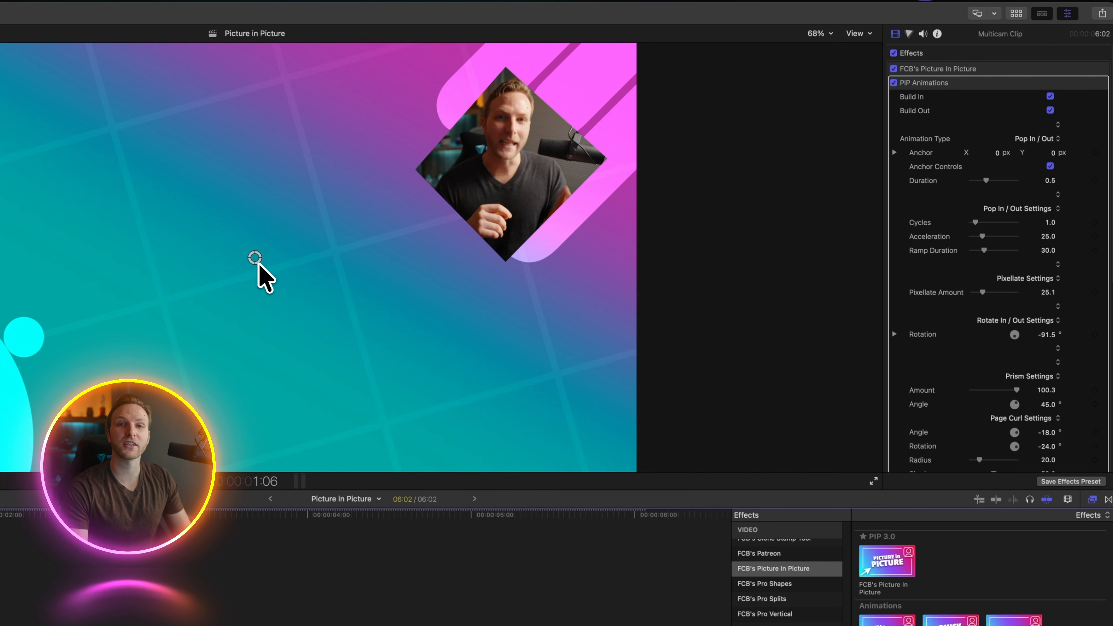
Step: Place the animation's anchor on the diamond at X 0.59, Y 0.23, also previewing it at X -0.79, Y 0.42
left_click_drag(254, 262, 259, 270)
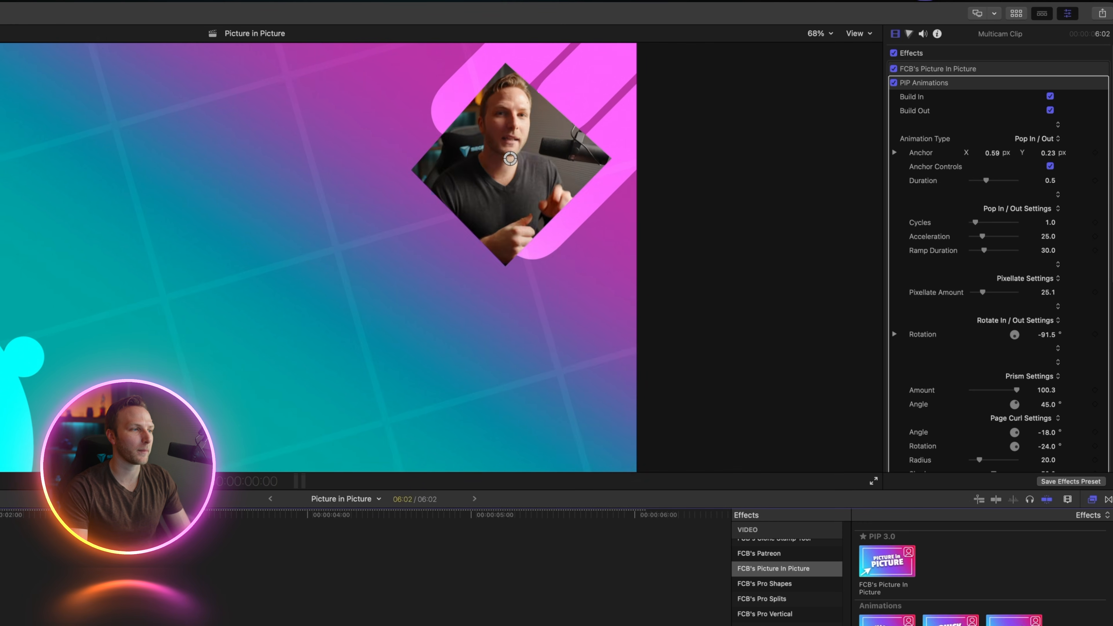
key("space")
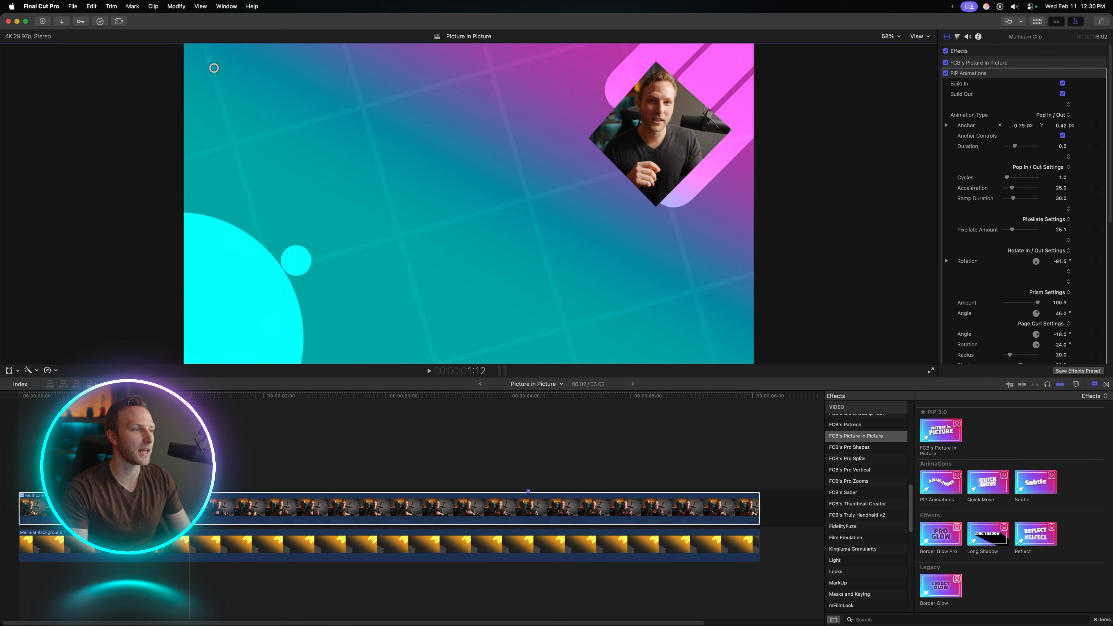
key("space")
key("space")
left_click_drag(214, 68, 228, 73)
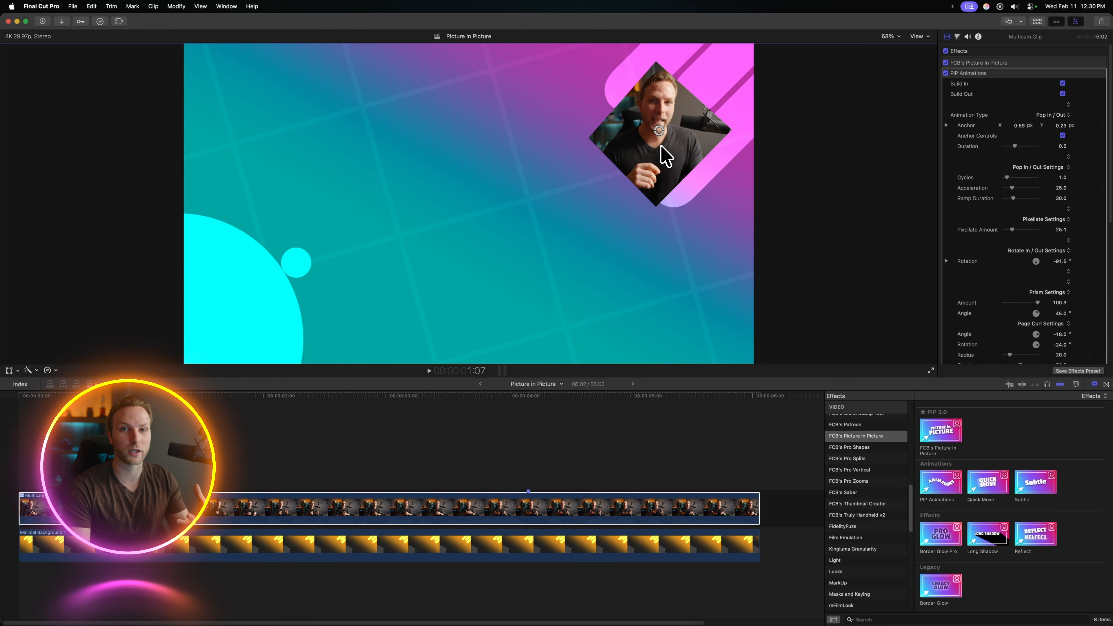
Step: Change the animation type to Page Curl In / Out with a curl angle of -32.3° and rotation of -87.8°
left_click(1056, 115)
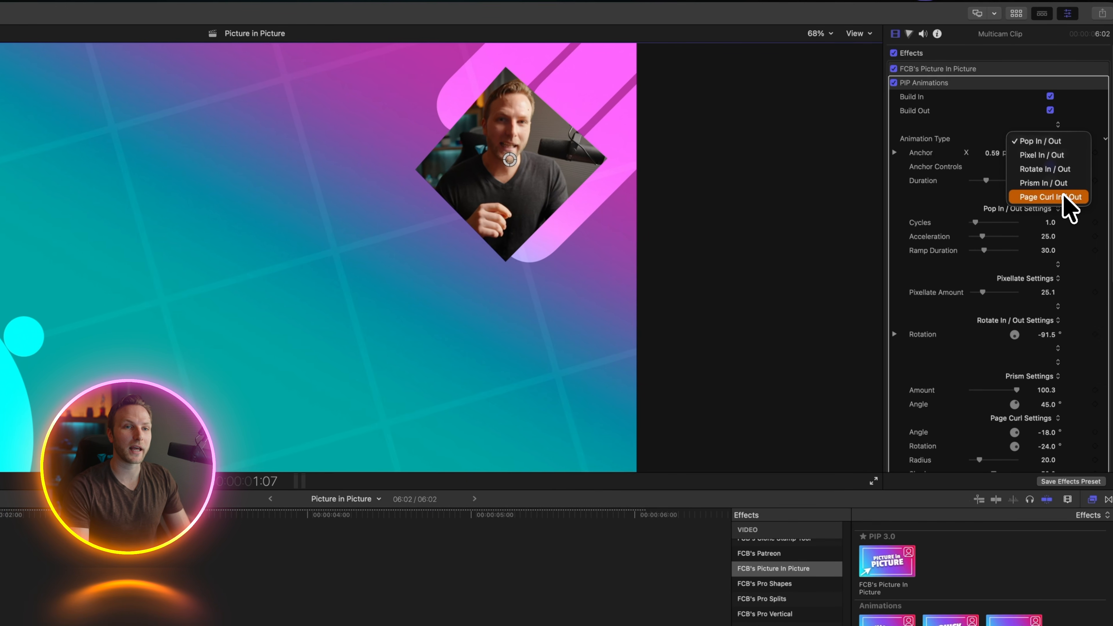
left_click(1066, 201)
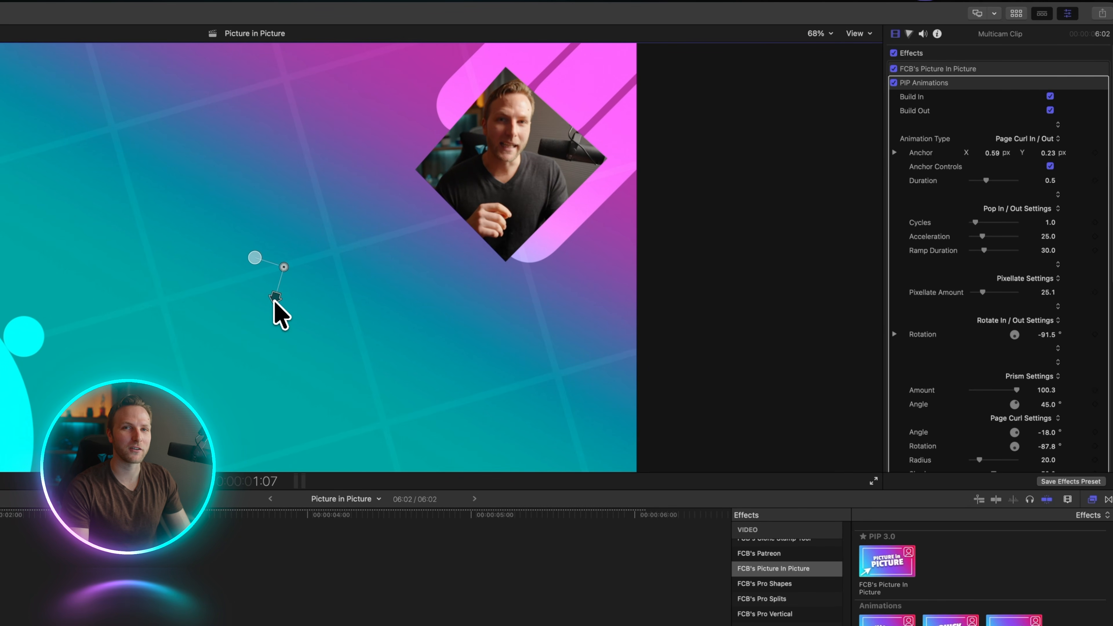
left_click_drag(284, 267, 282, 274)
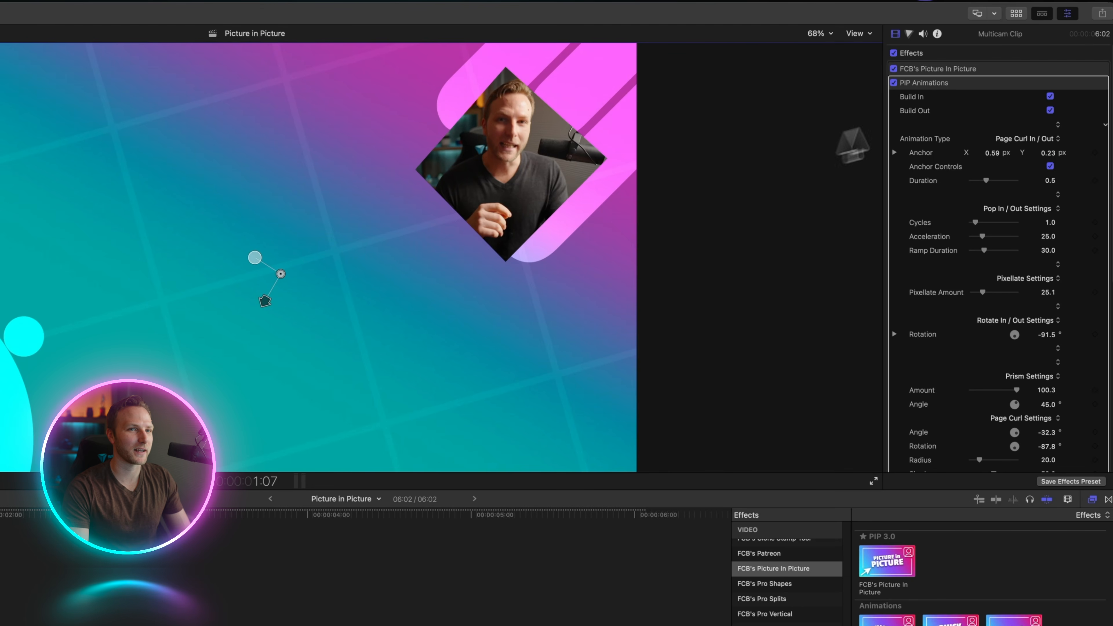
Step: Set the page curl animation's duration to 1.5 and preview it
left_click_drag(986, 180, 1105, 185)
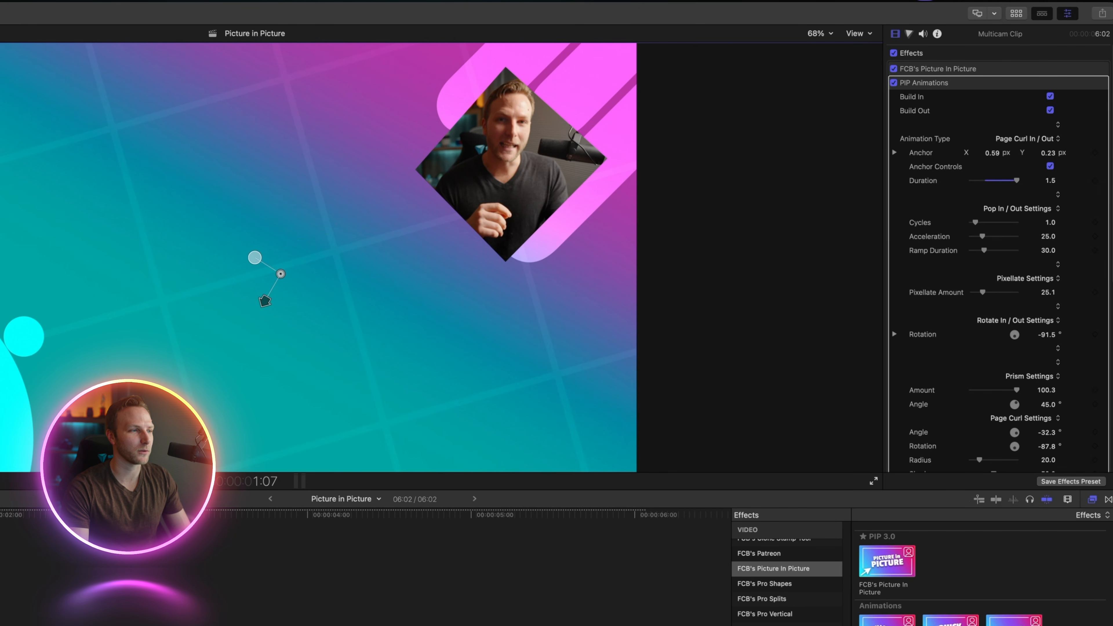
key("space")
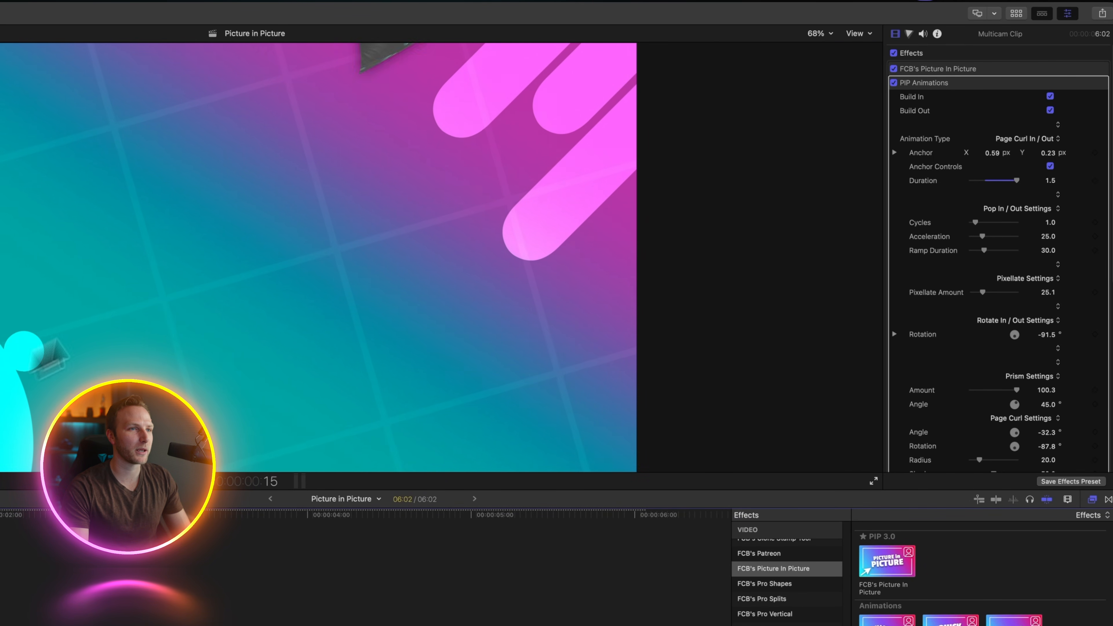
key("space")
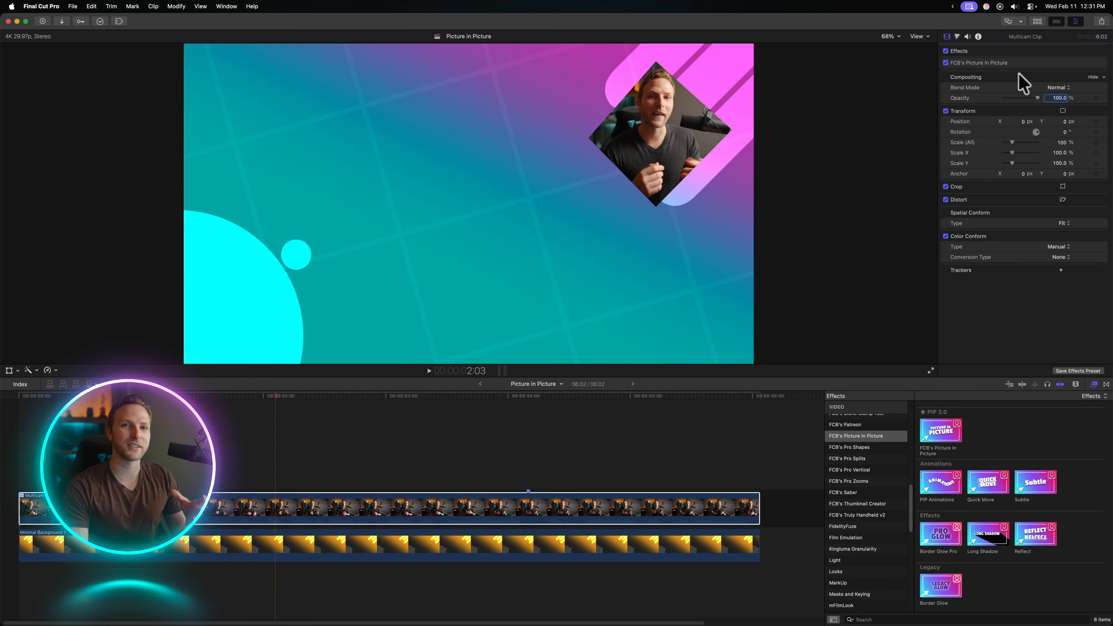
Step: Apply the Subtle animation effect to the multicam clip and preview it from the start of the timeline
left_click_drag(1047, 500, 293, 509)
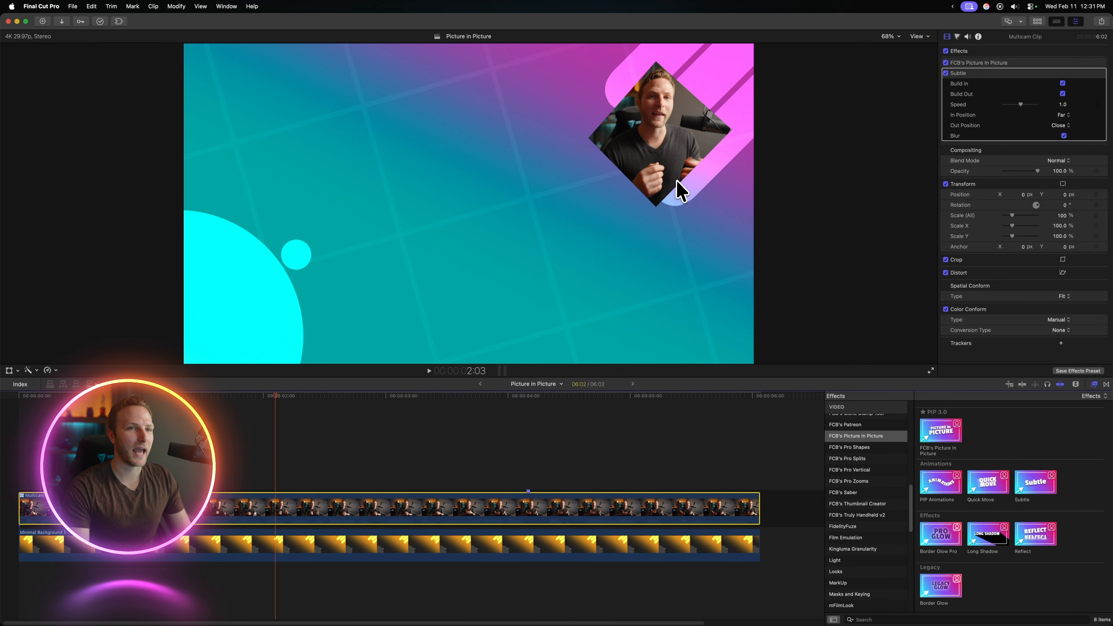
left_click_drag(275, 396, 19, 397)
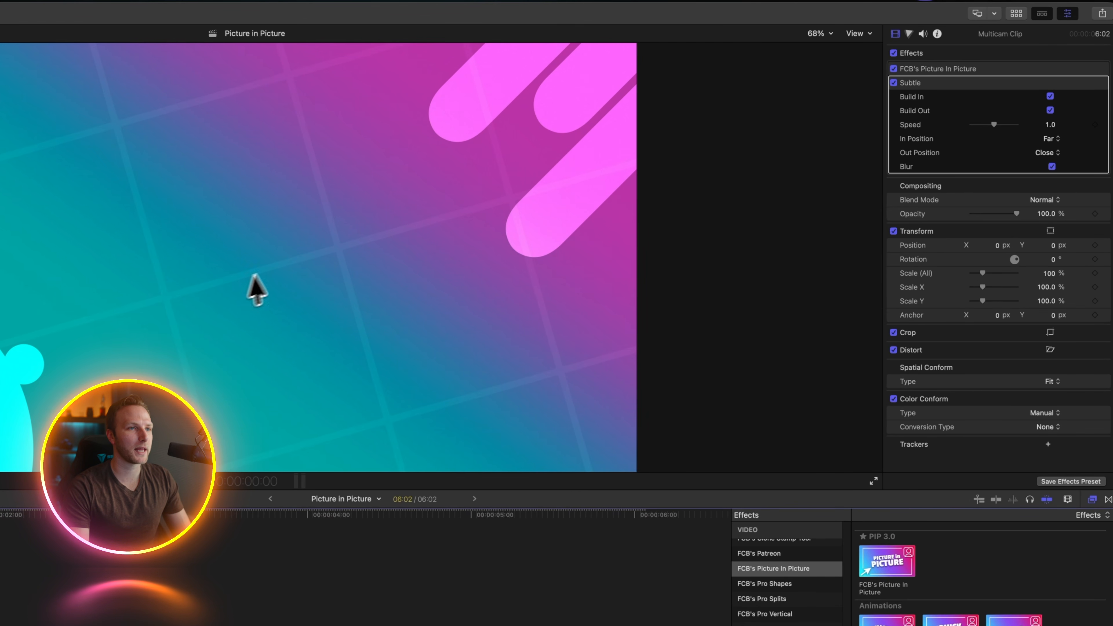
key("space")
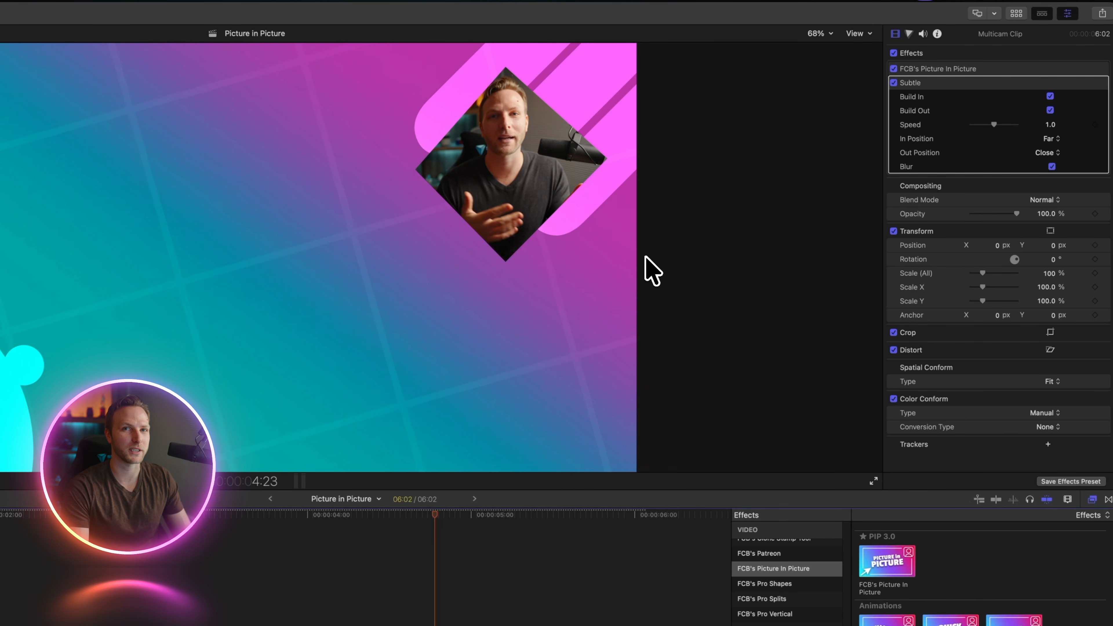
Step: Set the Subtle animation's In Position to Left and Out Position to Right, and preview it
left_click(1051, 139)
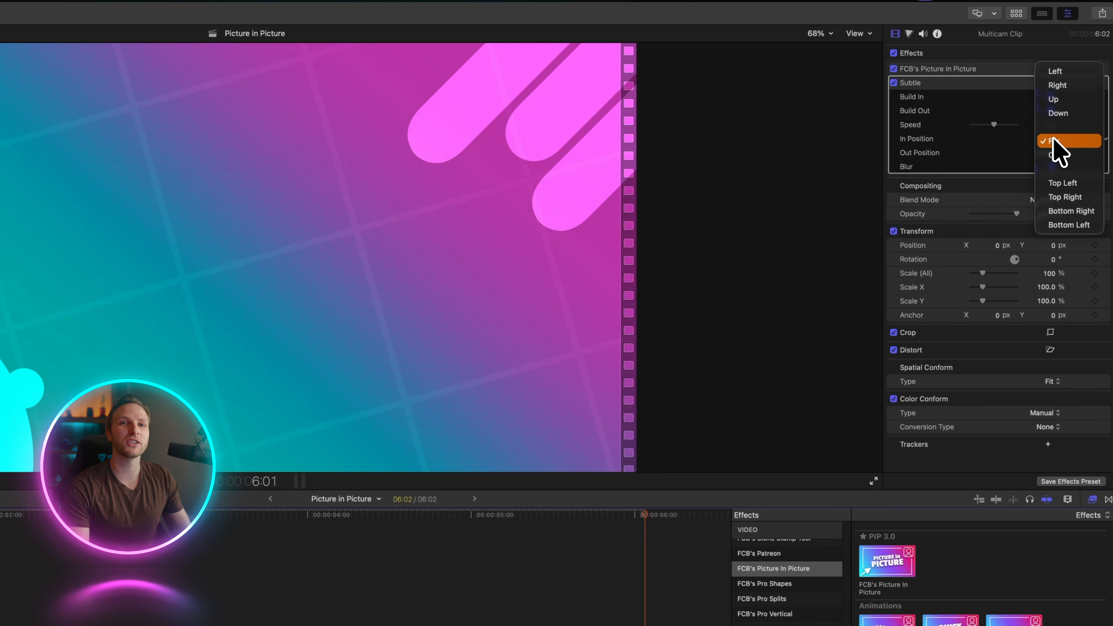
left_click(1065, 72)
left_click(1055, 151)
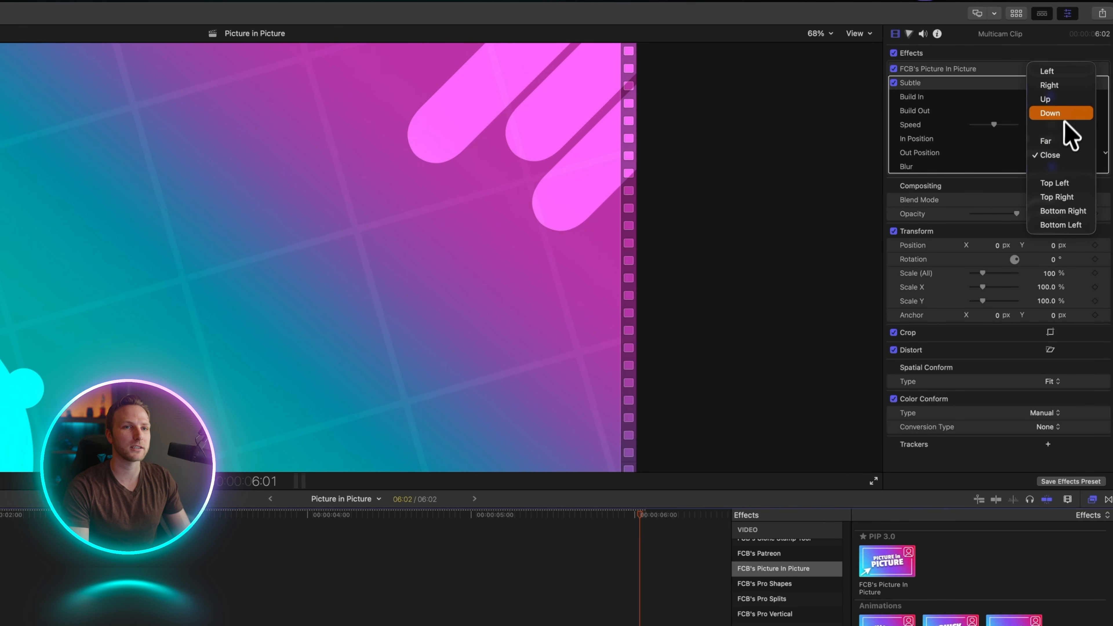
left_click(1060, 85)
key("space")
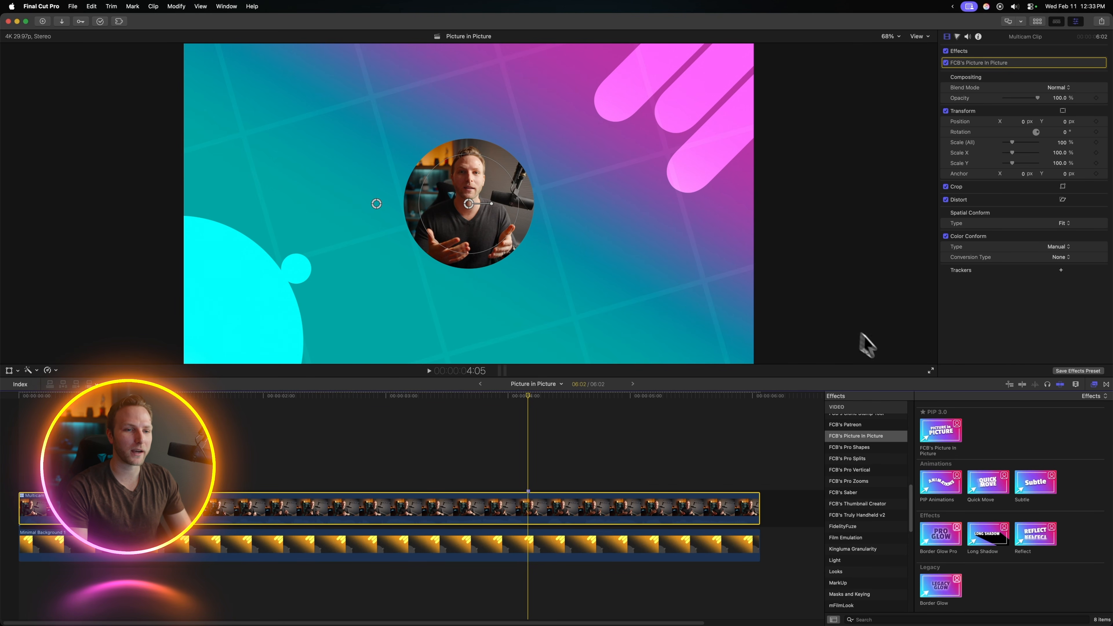
Step: Apply the Quick Move effect to the multicam clip and briefly display its A / B point labels
left_click_drag(986, 487, 282, 499)
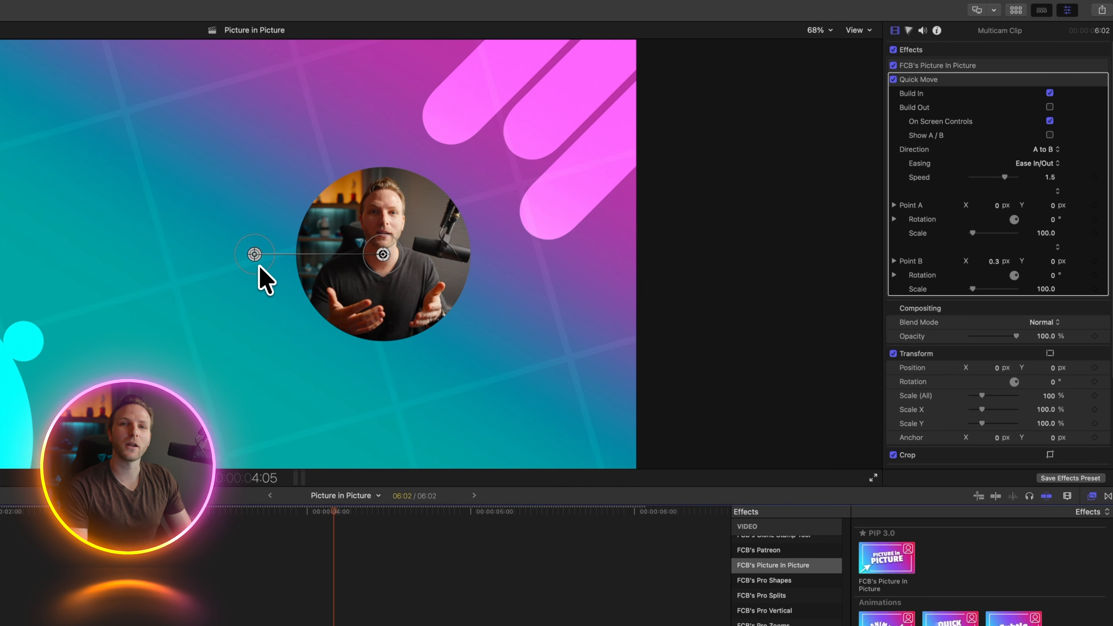
left_click(255, 254)
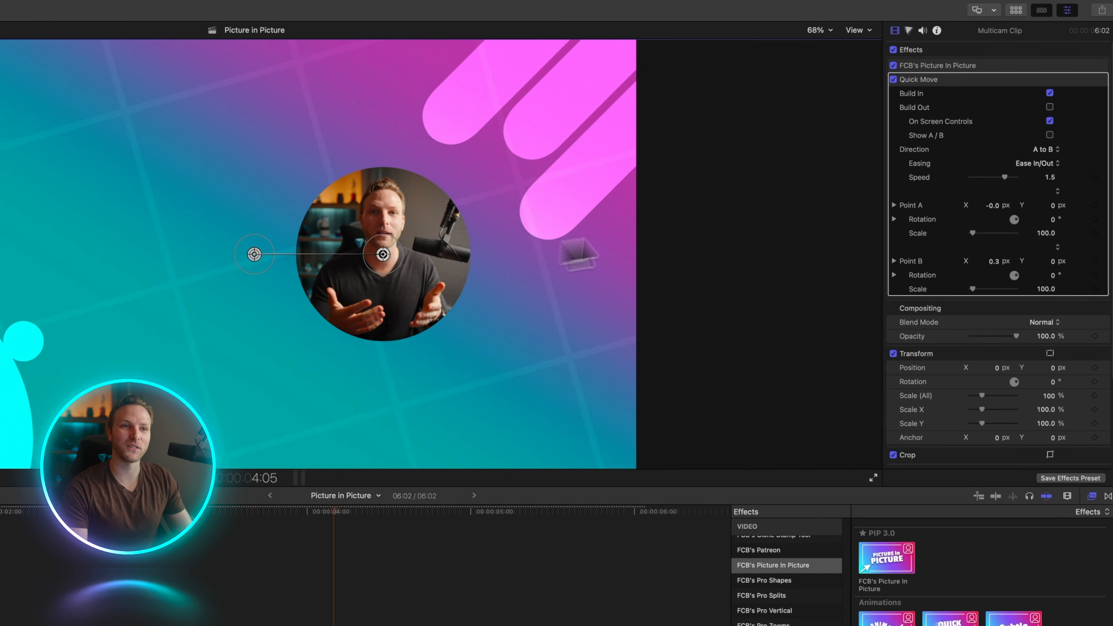
left_click(1049, 135)
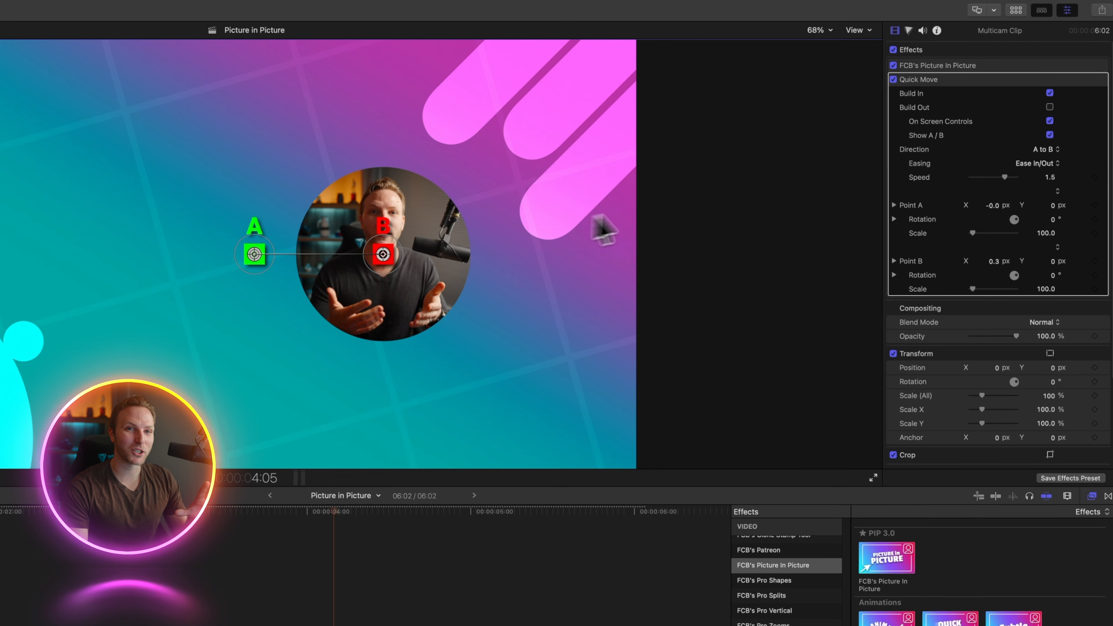
left_click(1049, 135)
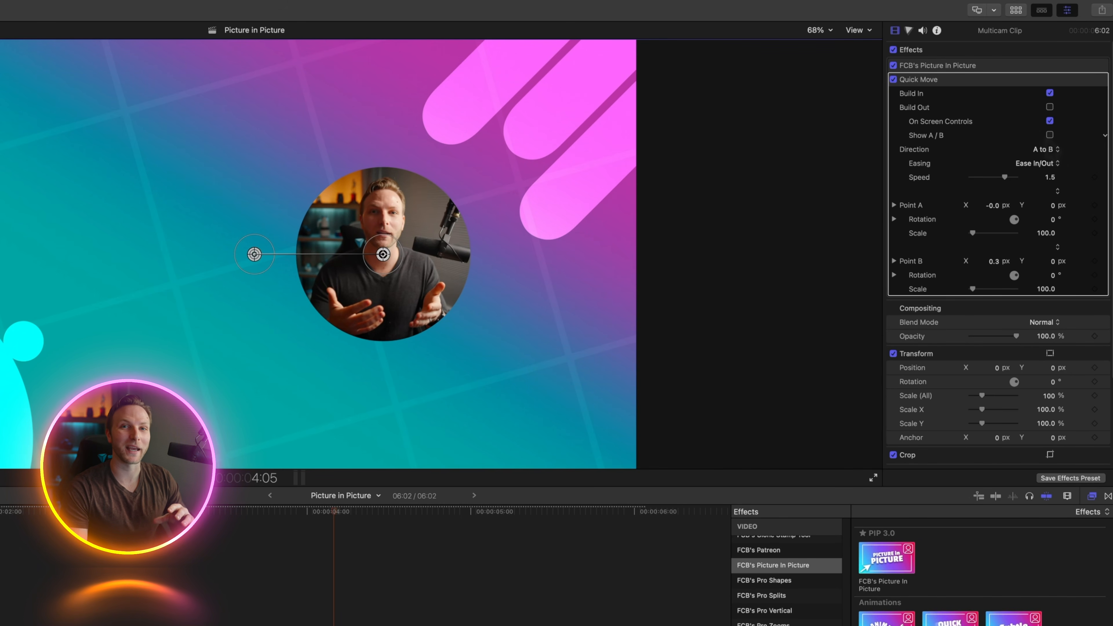
Step: Preview Quick Move from the clip's start and set its Point B to X 0.63, Y 0.29 at a scale of 59.5
left_click_drag(335, 512, 10, 400)
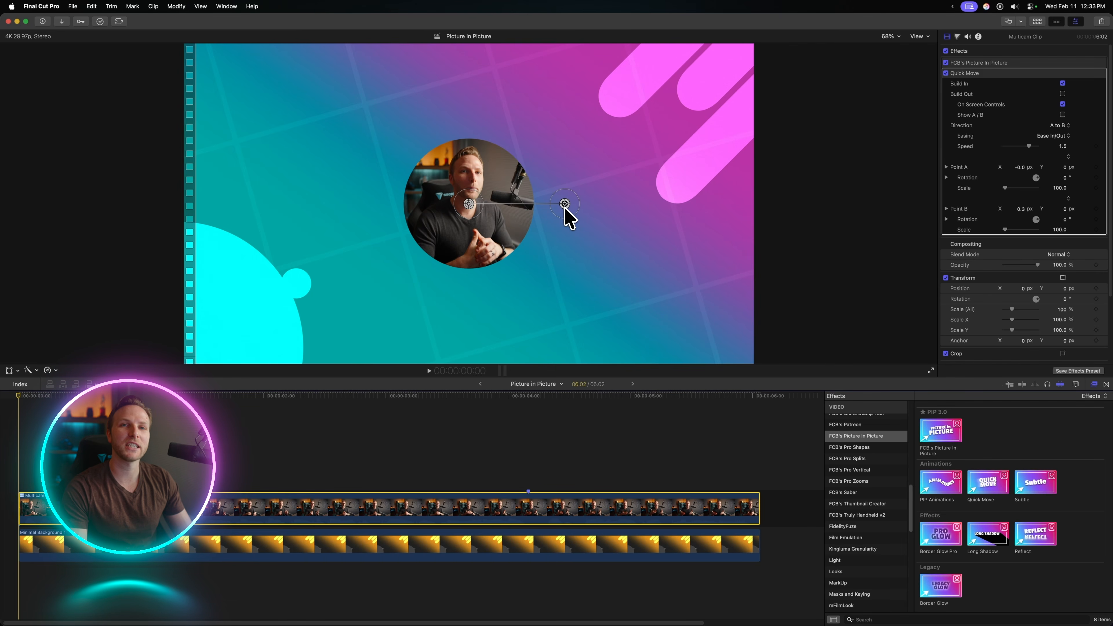
key("space")
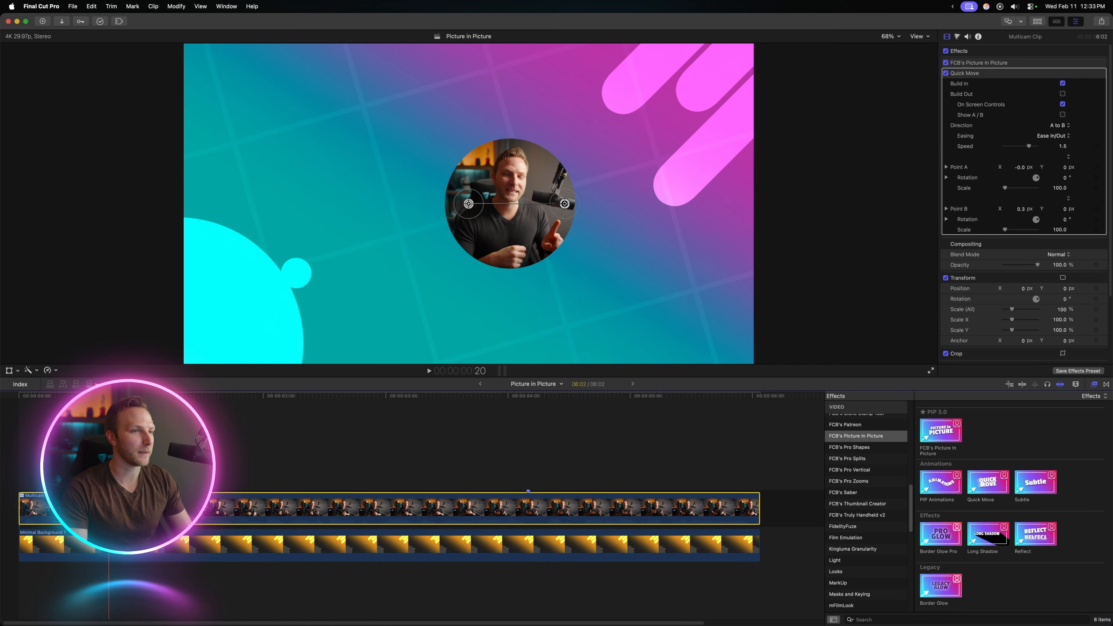
left_click_drag(565, 204, 671, 112)
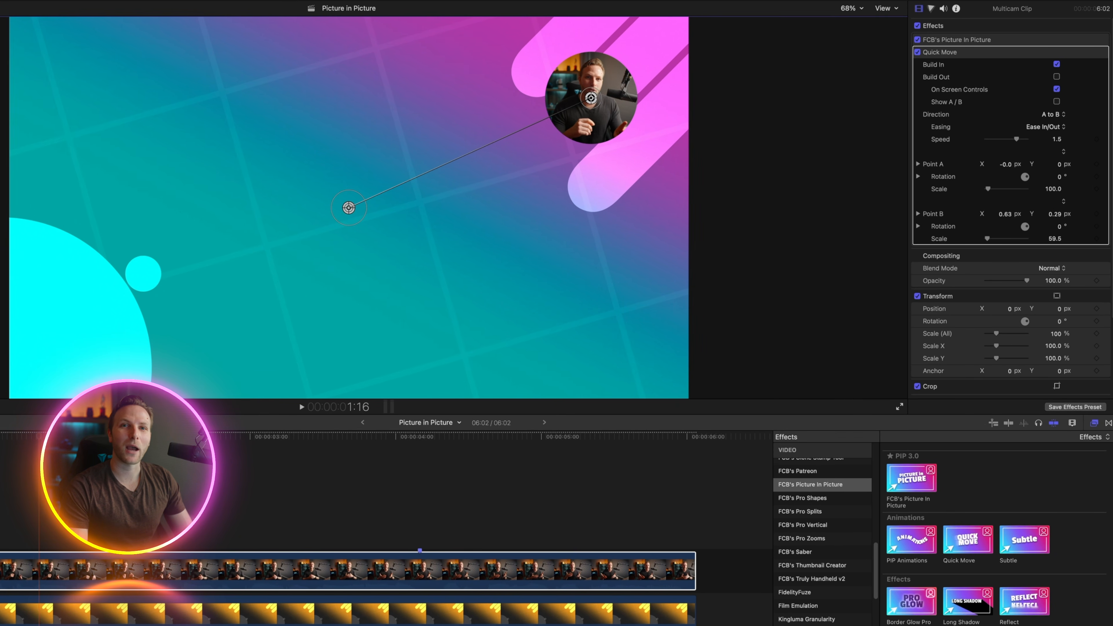
Step: Split the multicam clip at 2:07 and set the second part's Quick Move direction to B to A
left_click(149, 569)
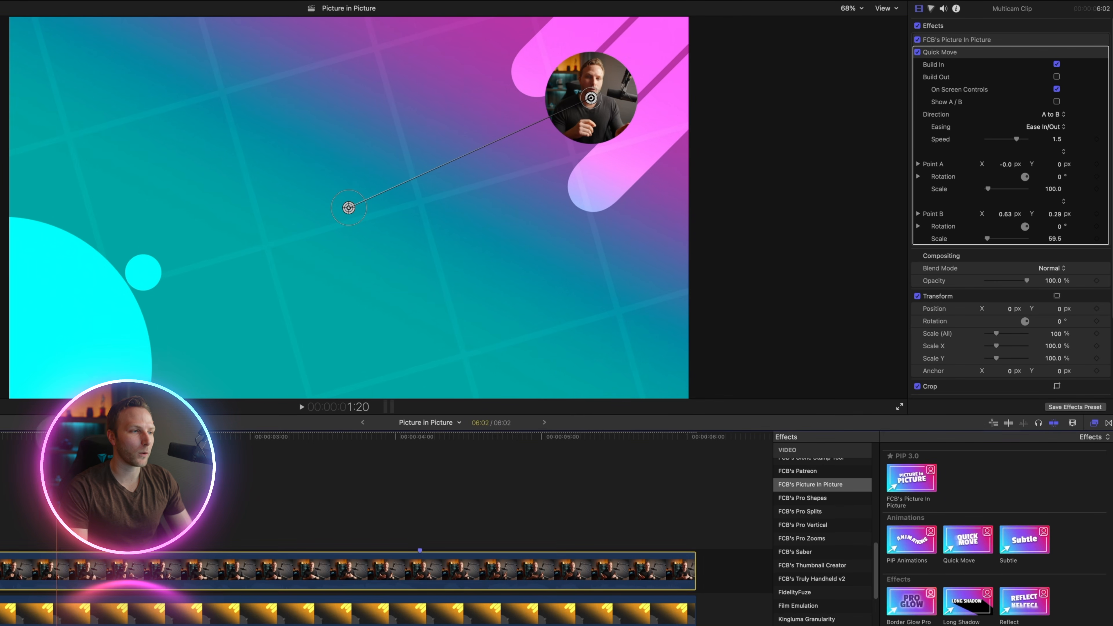
key("super+b")
left_click(162, 569)
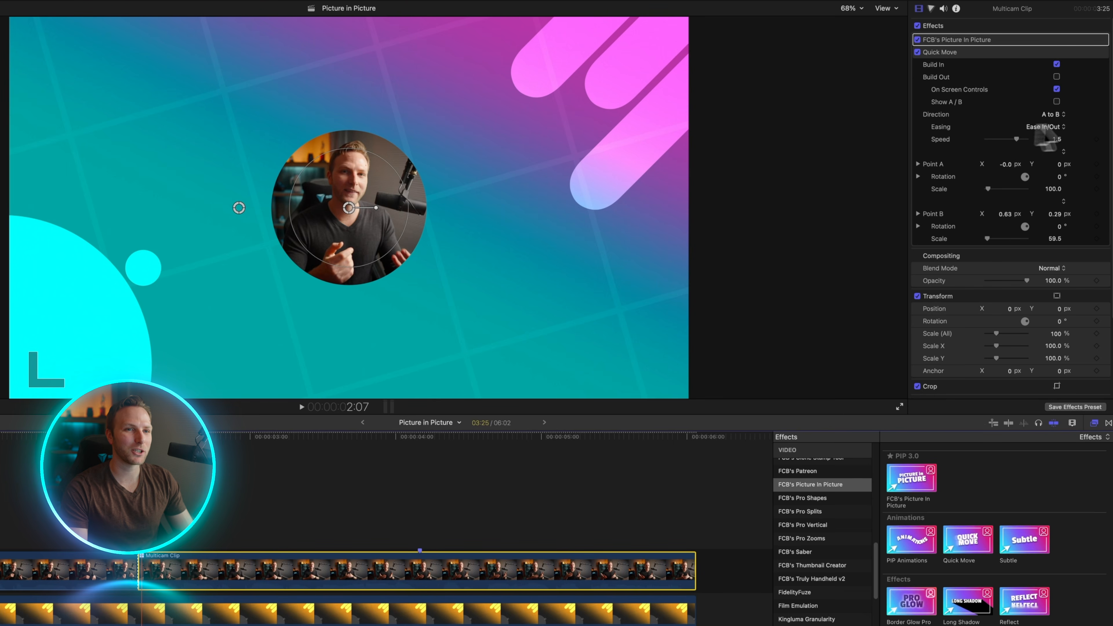
left_click(1062, 114)
left_click(1063, 128)
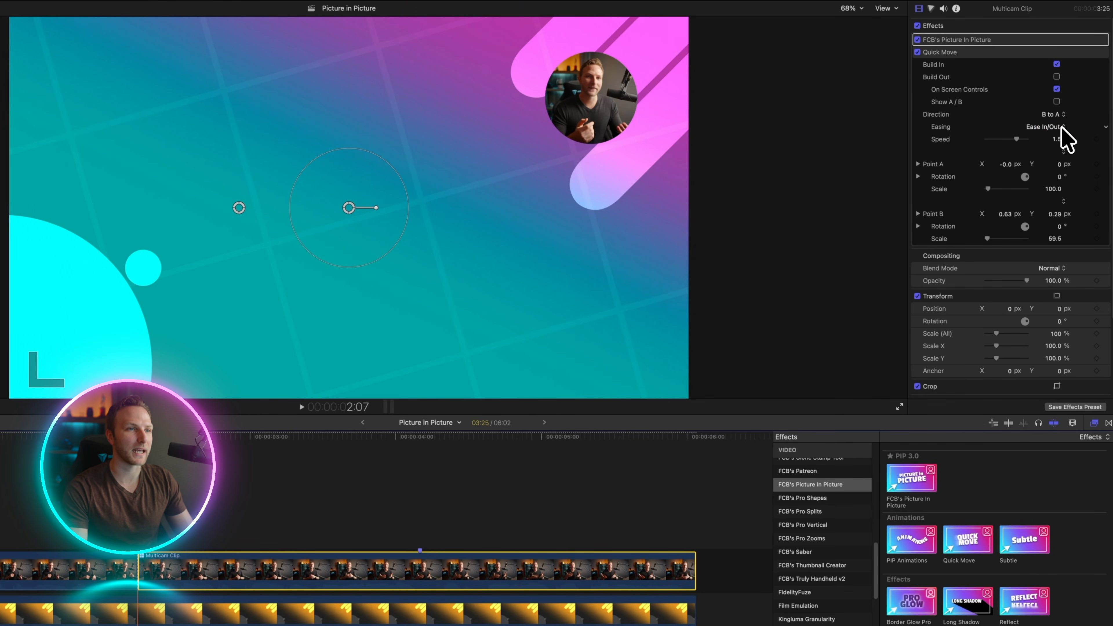
Step: Move Quick Move's Point A to X 0.66, Y -0.28 near the frame's lower-right corner and preview the move
left_click(981, 55)
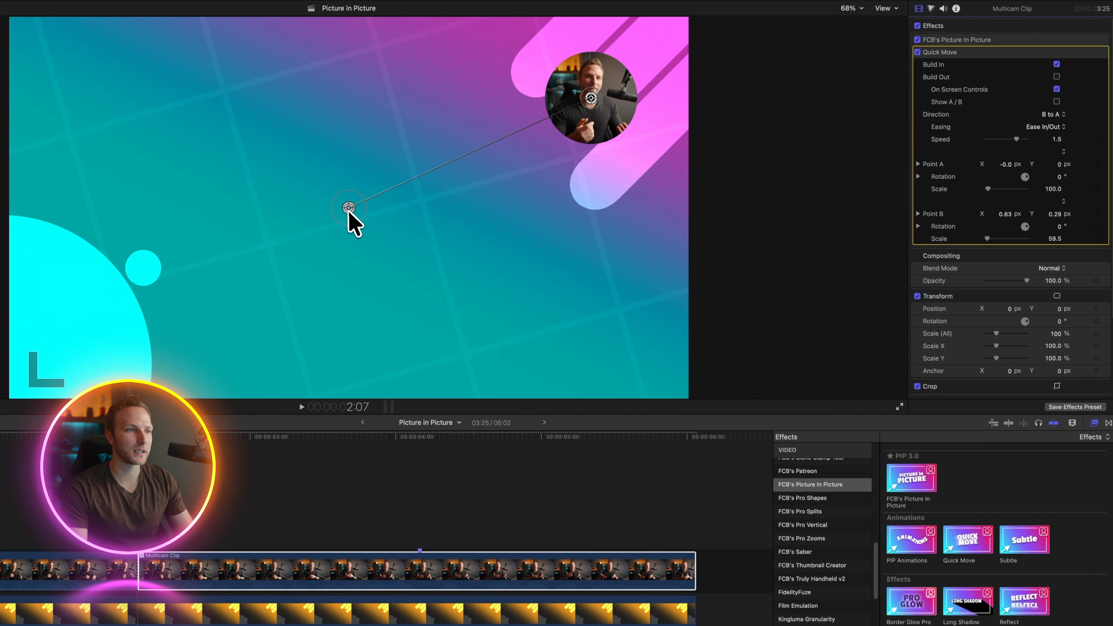
left_click_drag(348, 210, 459, 293)
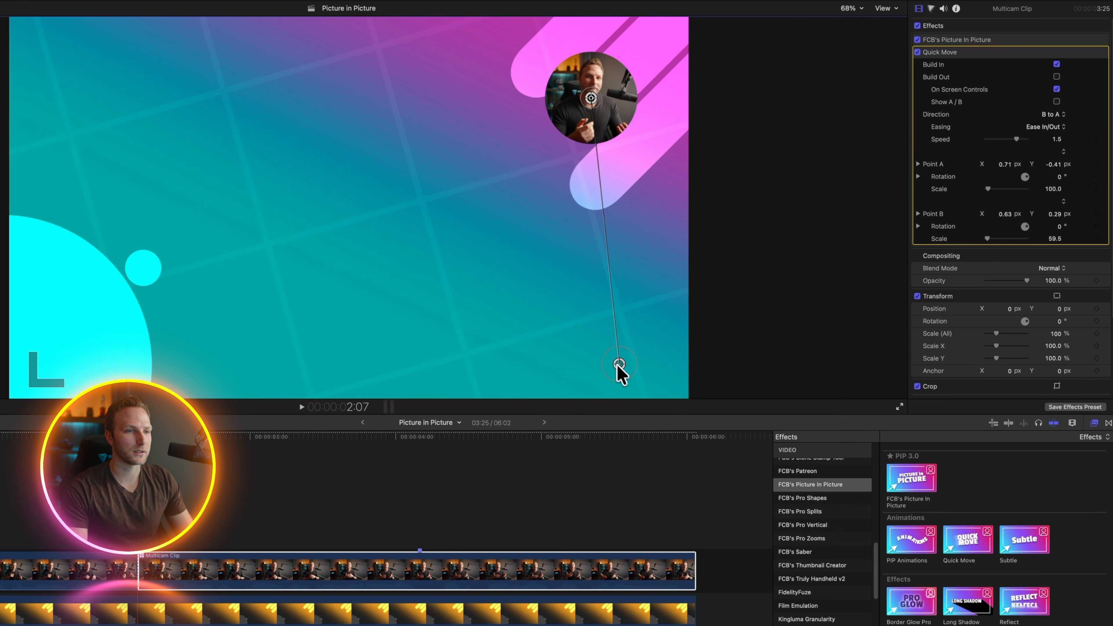
key("space")
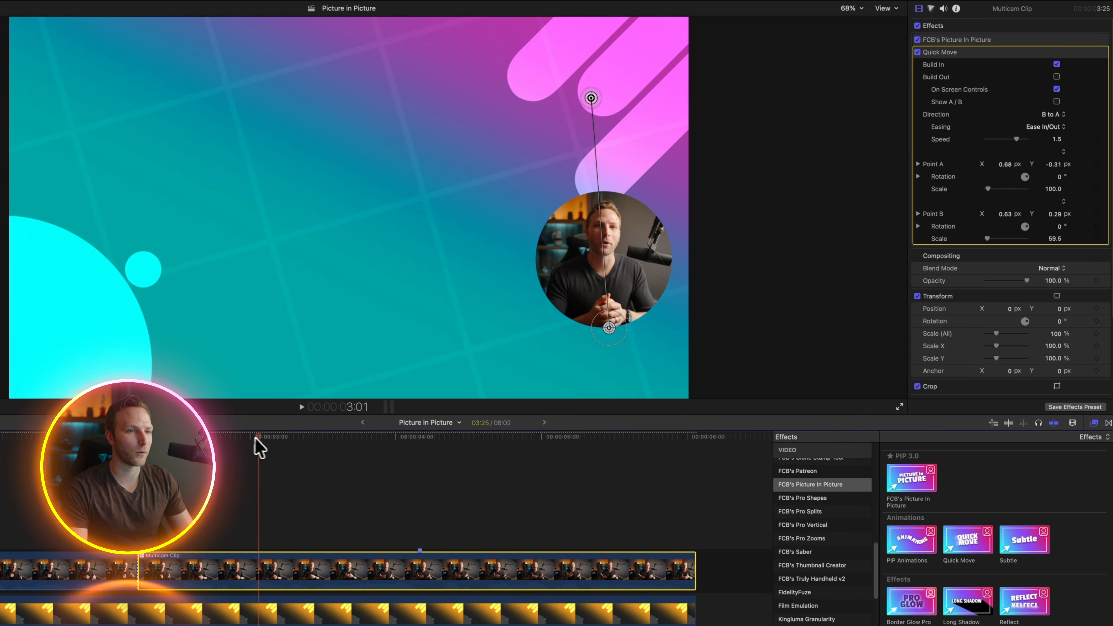
left_click_drag(609, 328, 603, 316)
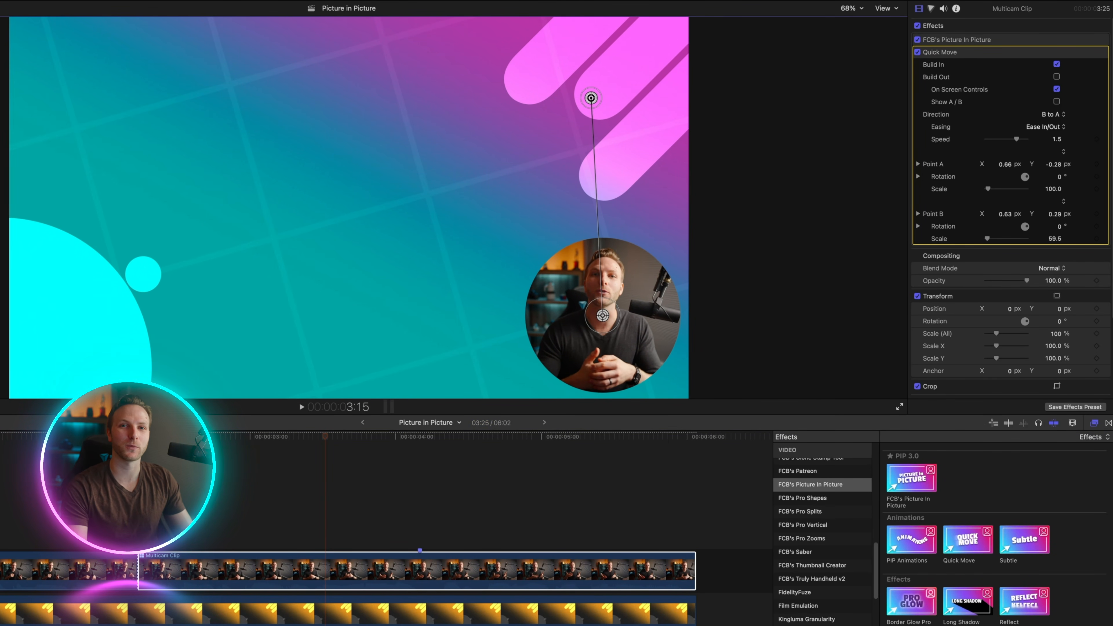
Step: Split the multicam clip again at 3:19 and set the last part's Quick Move to A to Default at speed 2.0
left_click(346, 436)
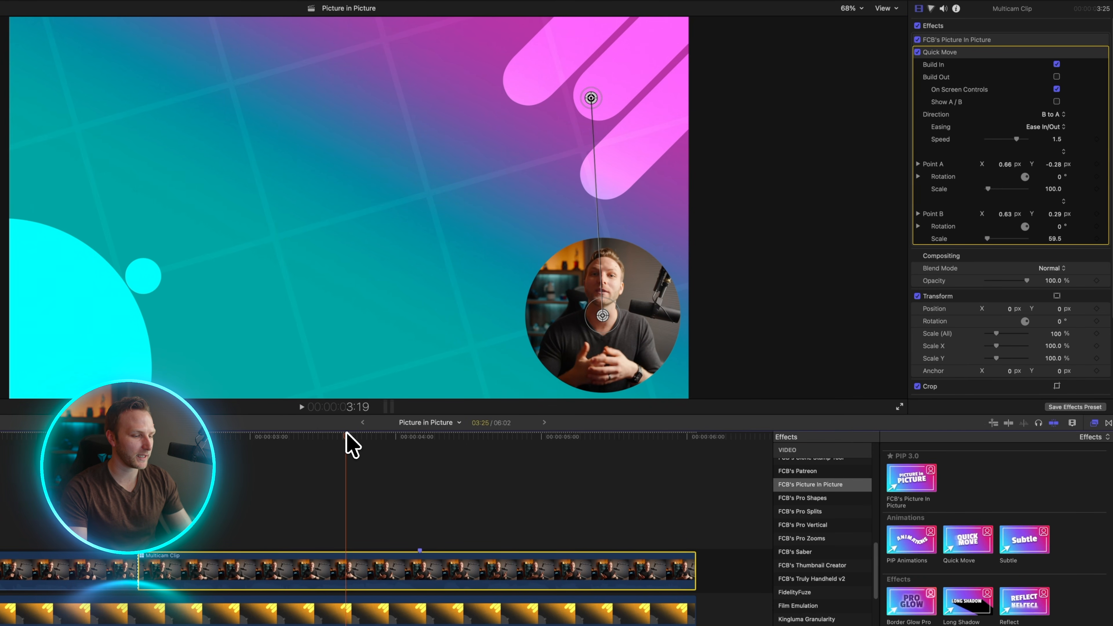
key("super+b")
left_click(373, 578)
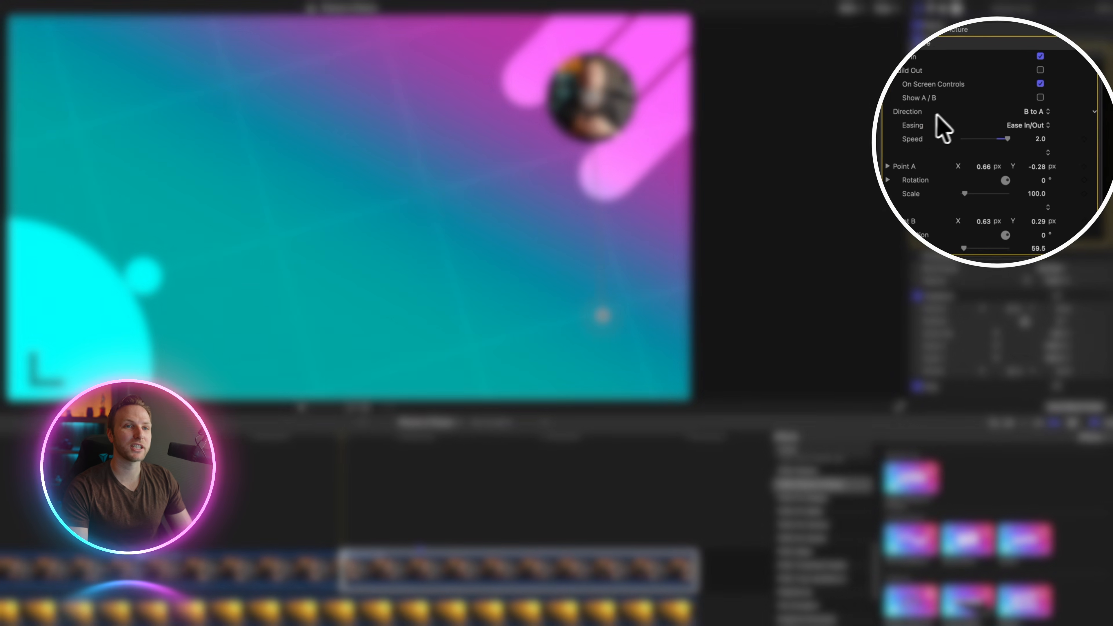
left_click(1052, 114)
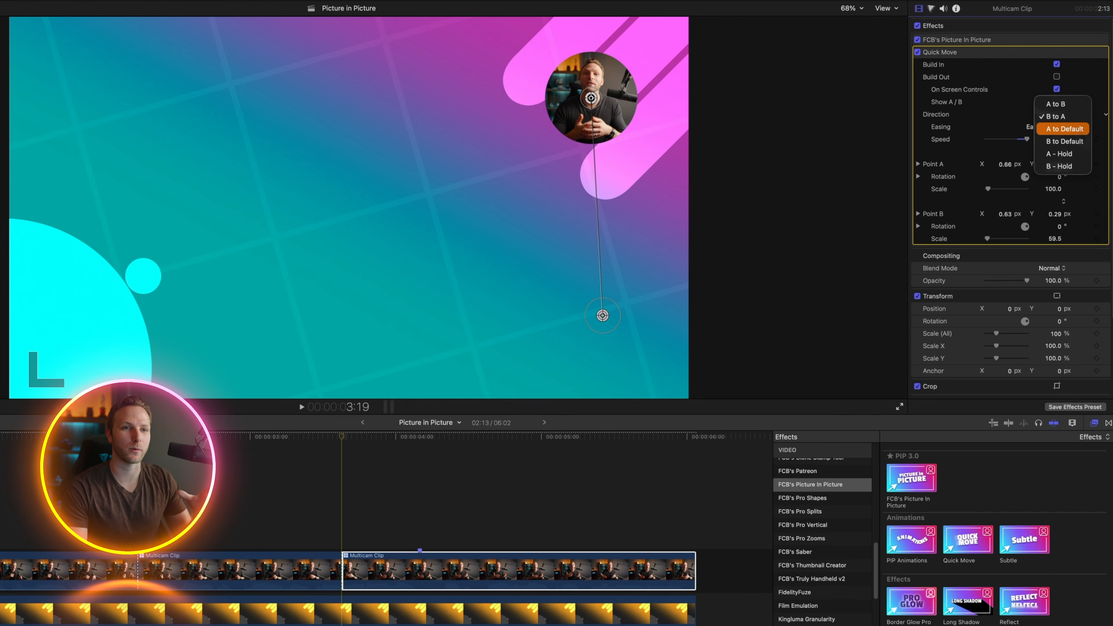
left_click(1063, 129)
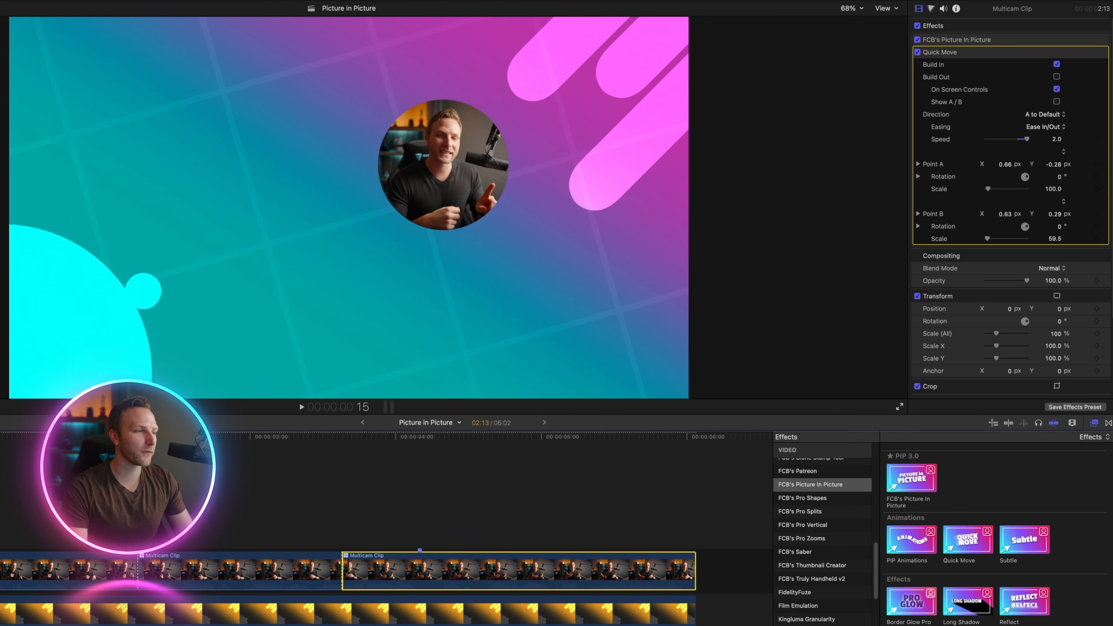
Step: Preview the Quick Move sequence across the segments, and open the options for all three multicam segments together
key("space")
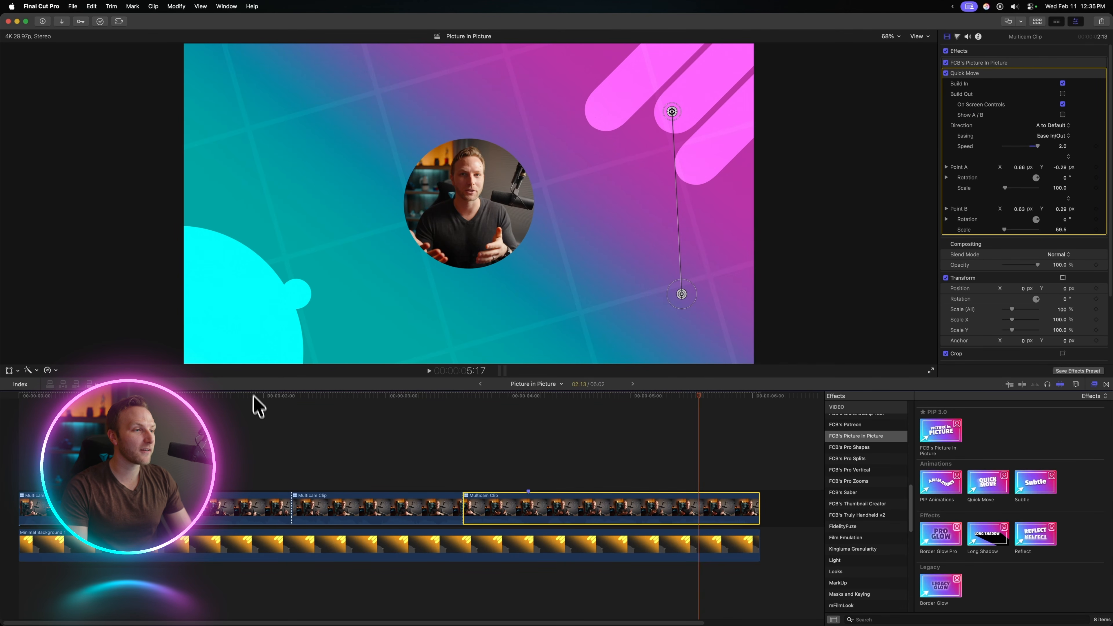
left_click_drag(270, 395, 473, 425)
key("space")
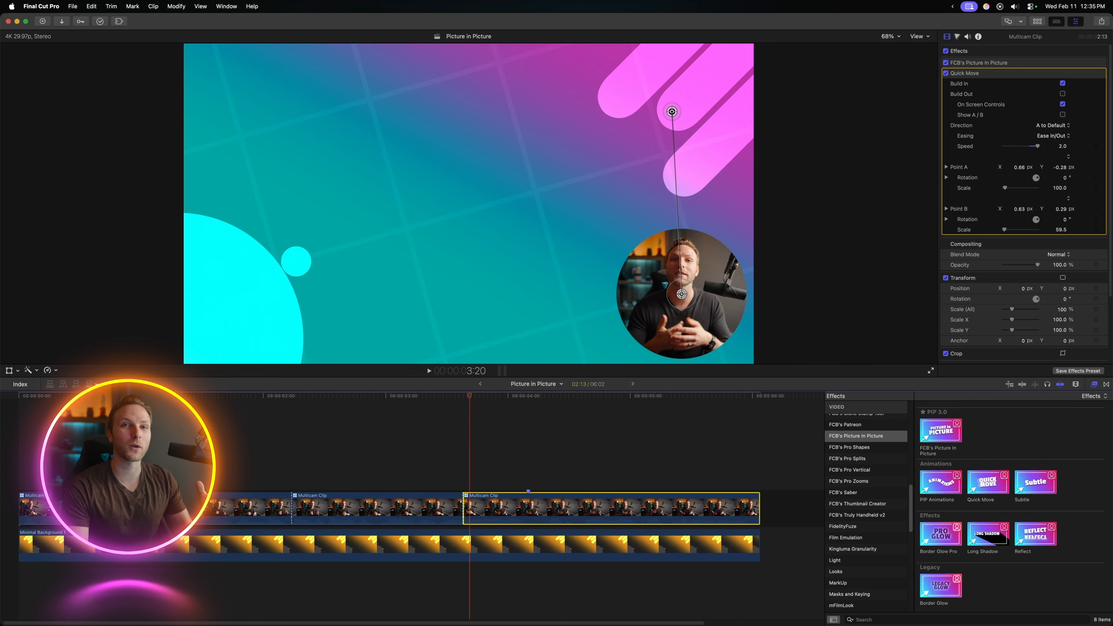
left_click_drag(193, 453, 492, 510)
right_click(493, 510)
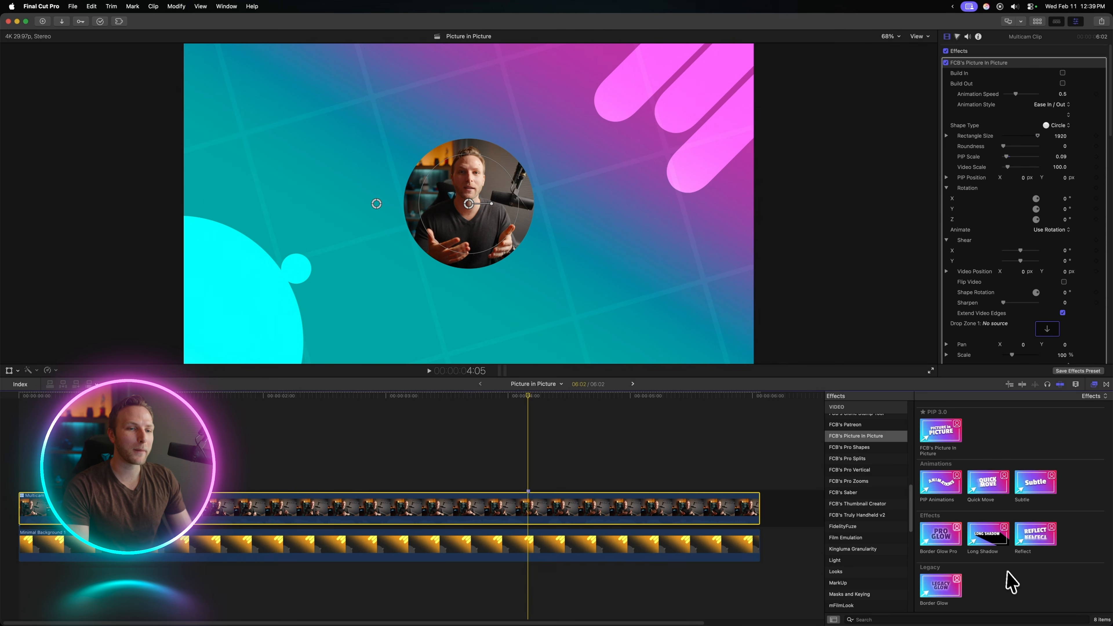
Step: Apply the Border Glow Pro effect to the multicam clip and preview it from the start of the timeline
left_click_drag(942, 553, 457, 516)
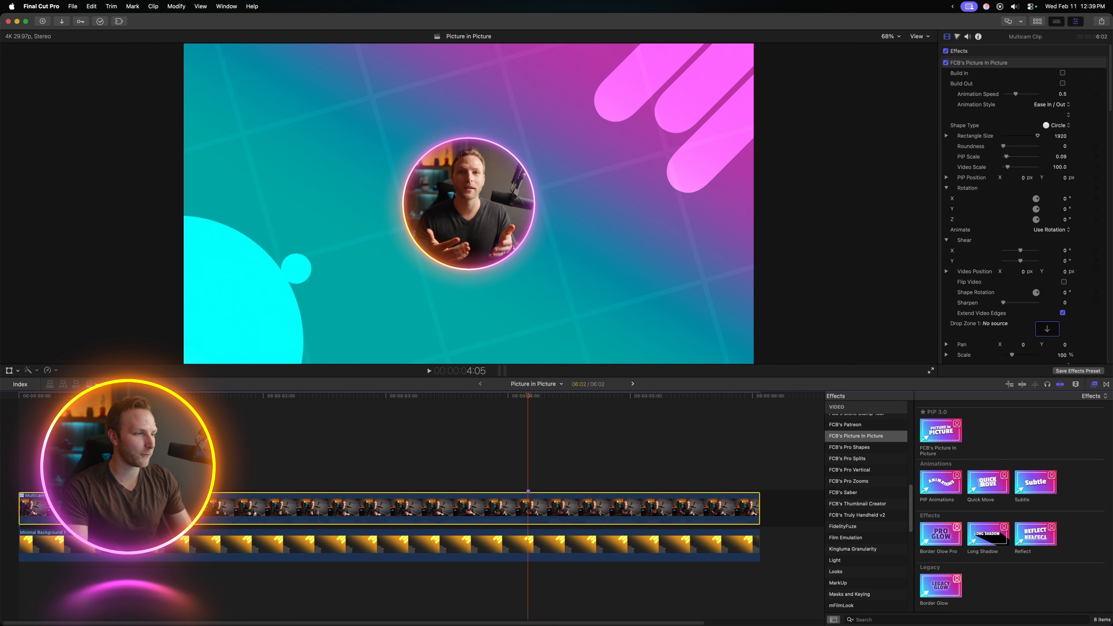
key("Home")
key("space")
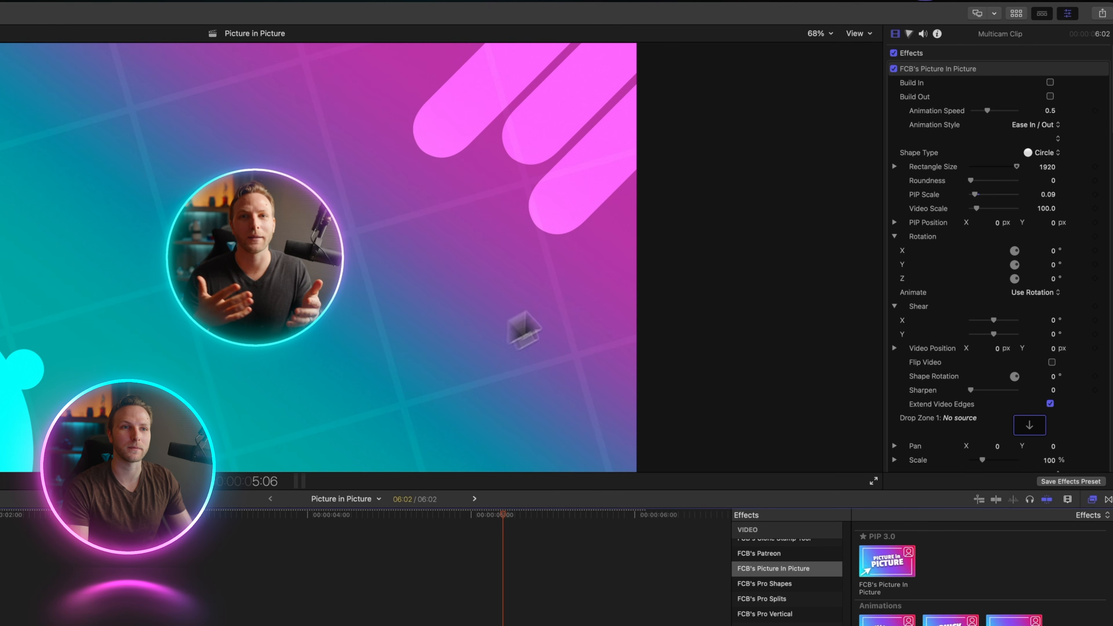
Step: Turn on Border Glow Pro's Fade In/Fade Out and Picture In Picture's Build In, comparing the first frame with the fade off and on
left_click(1089, 69)
left_click(982, 92)
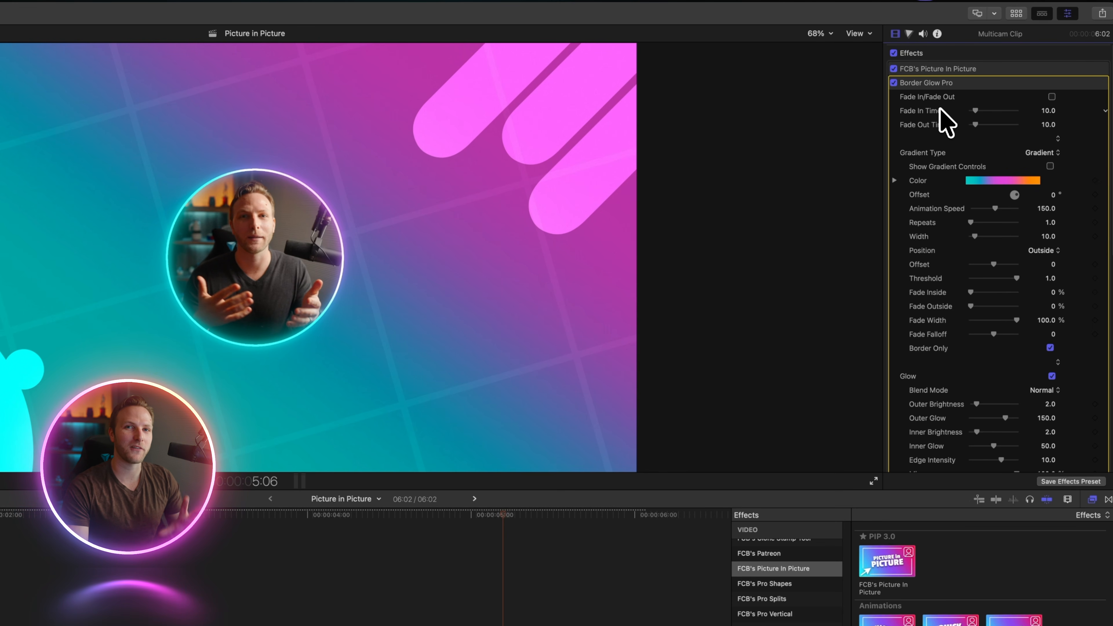
left_click(1052, 97)
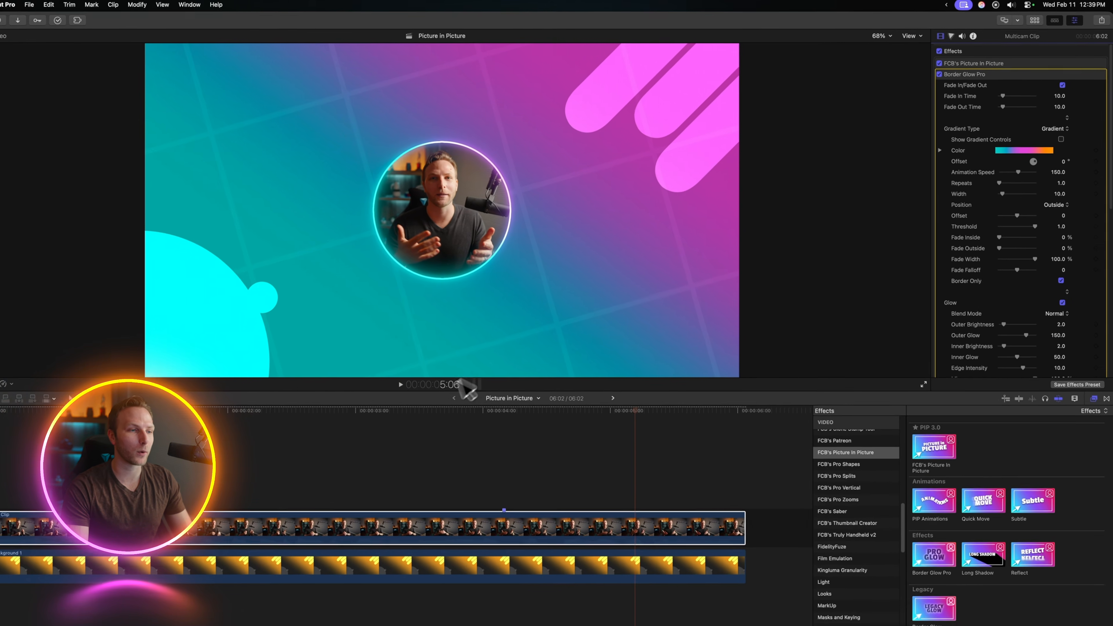
left_click_drag(67, 386, 11, 394)
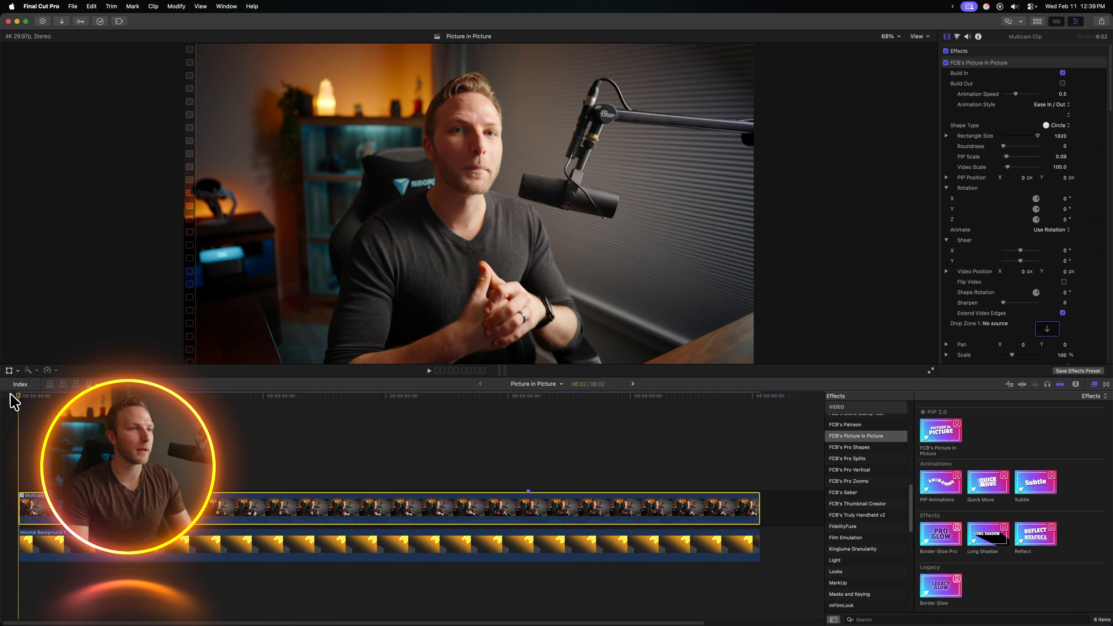
left_click(1087, 62)
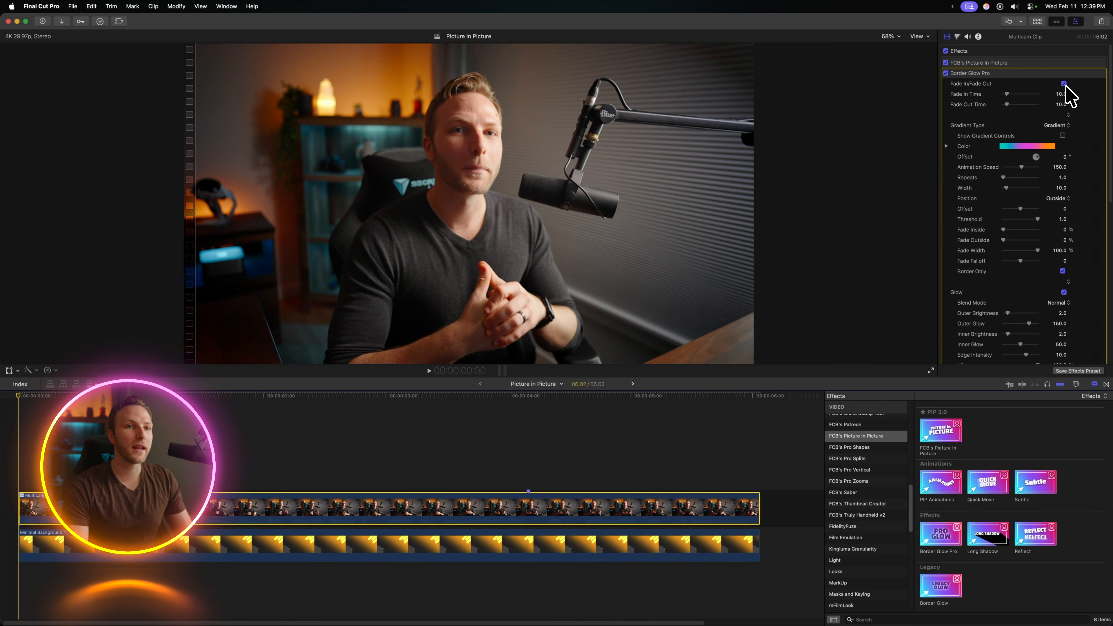
left_click(1064, 83)
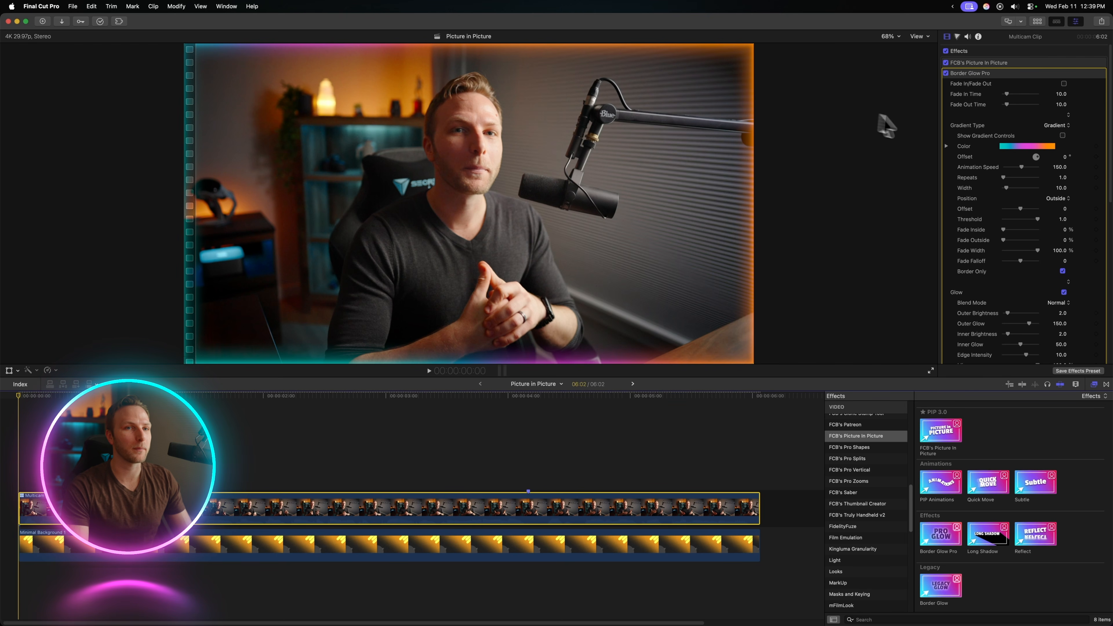
left_click(1064, 84)
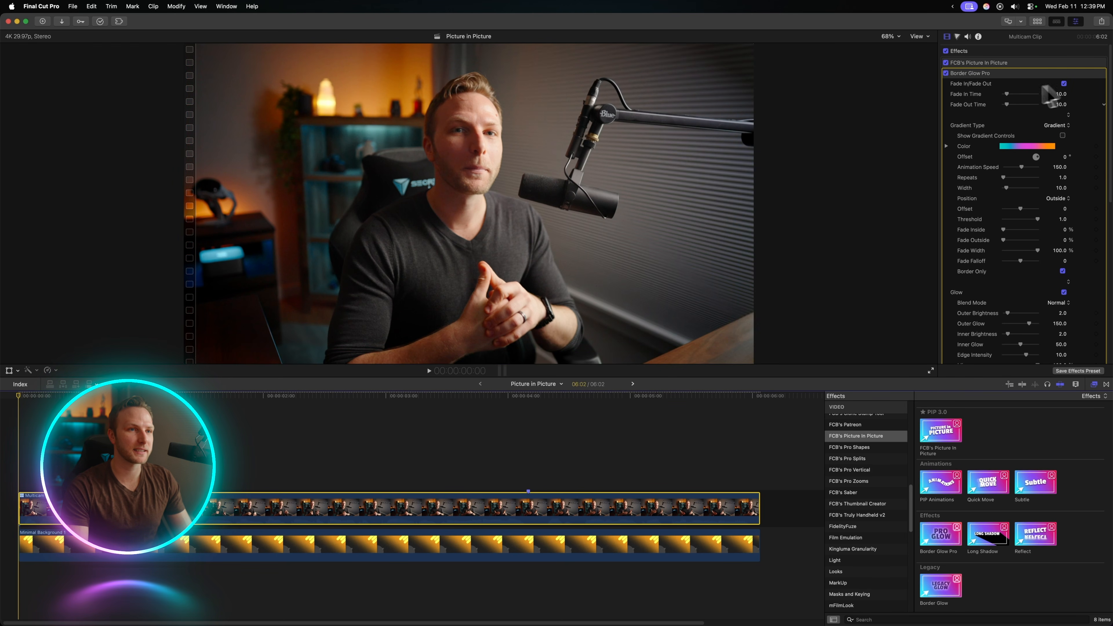
Step: Preview the border fade from the clip's start and set Fade In Time to 31.0 and Fade Out Time to 26.0
key("space")
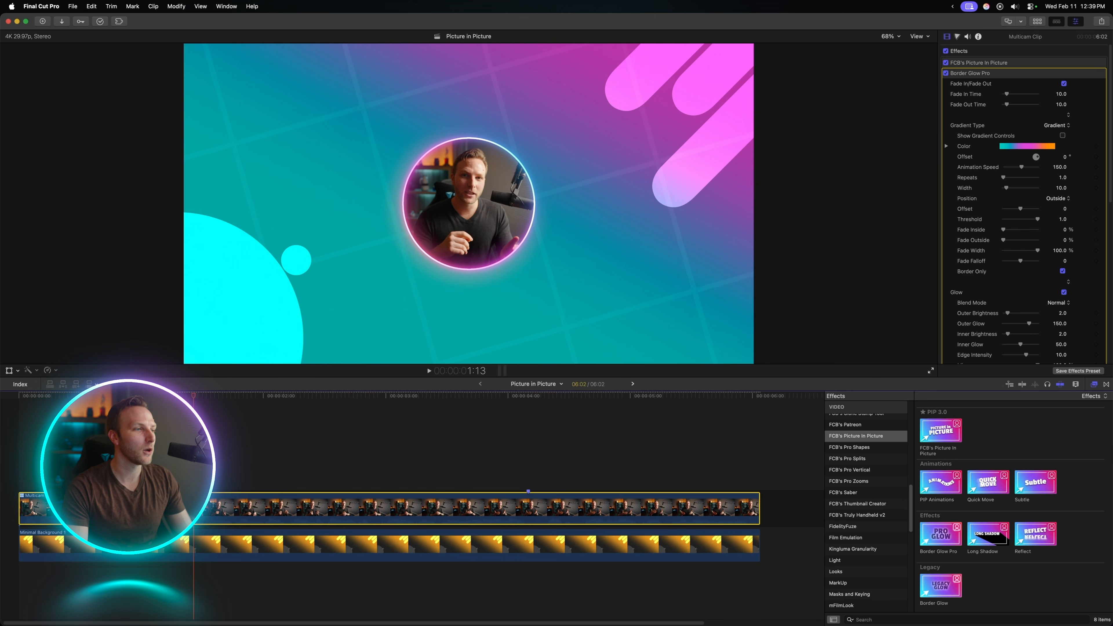
key("Home")
key("space")
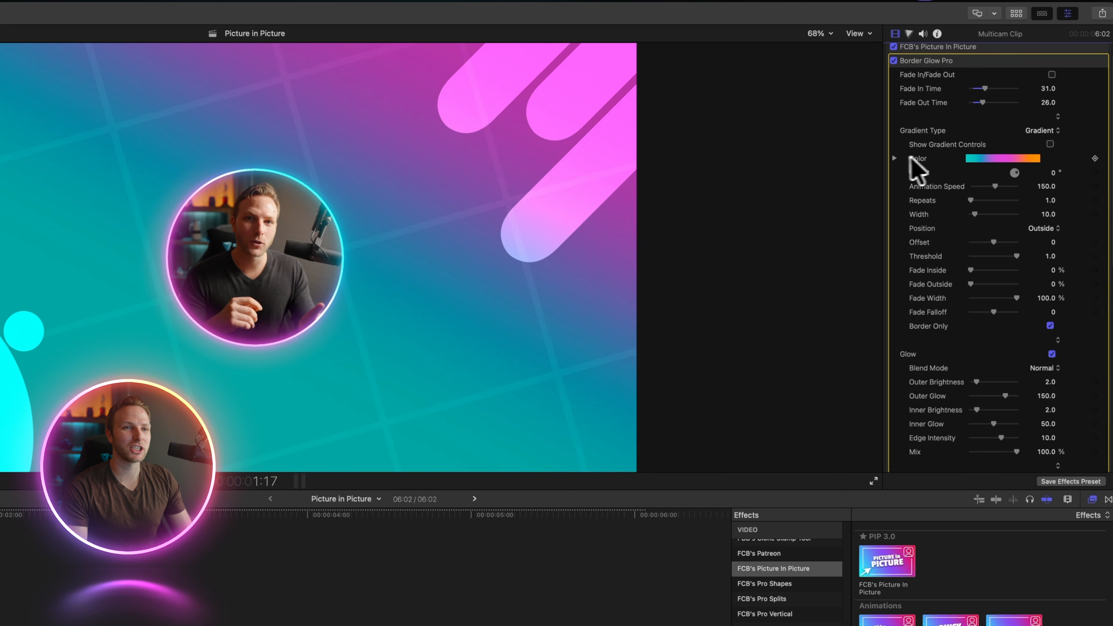
Step: Show Border Glow Pro's gradient controls, place the gradient's end points above left and below right of the circle, and preview it
left_click(895, 159)
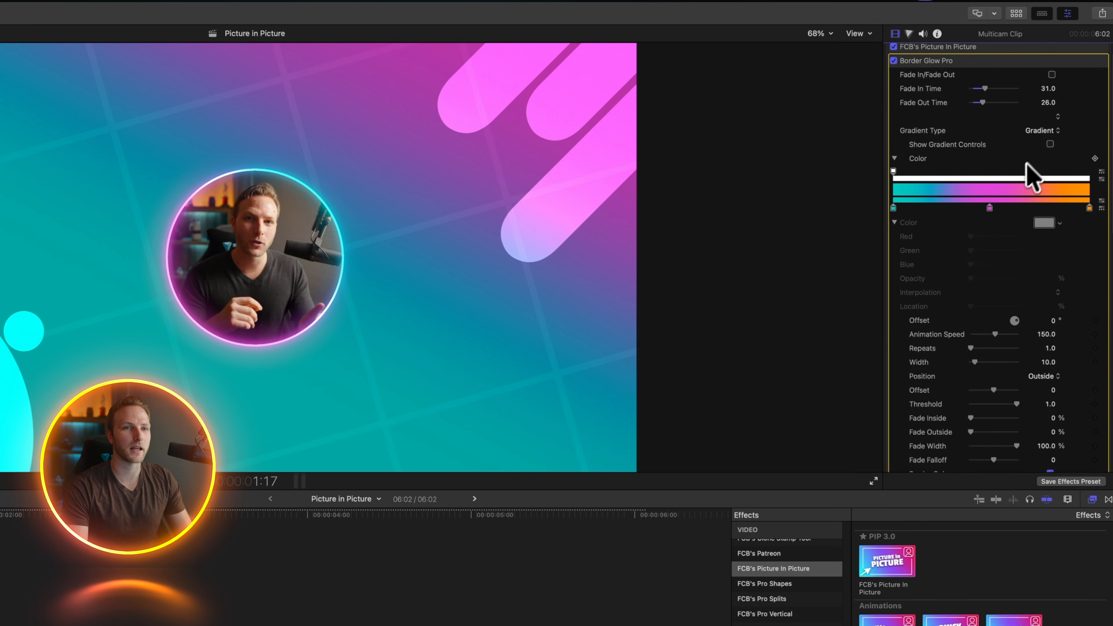
left_click(1050, 145)
left_click_drag(1, 387, 73, 185)
left_click_drag(547, 147, 535, 393)
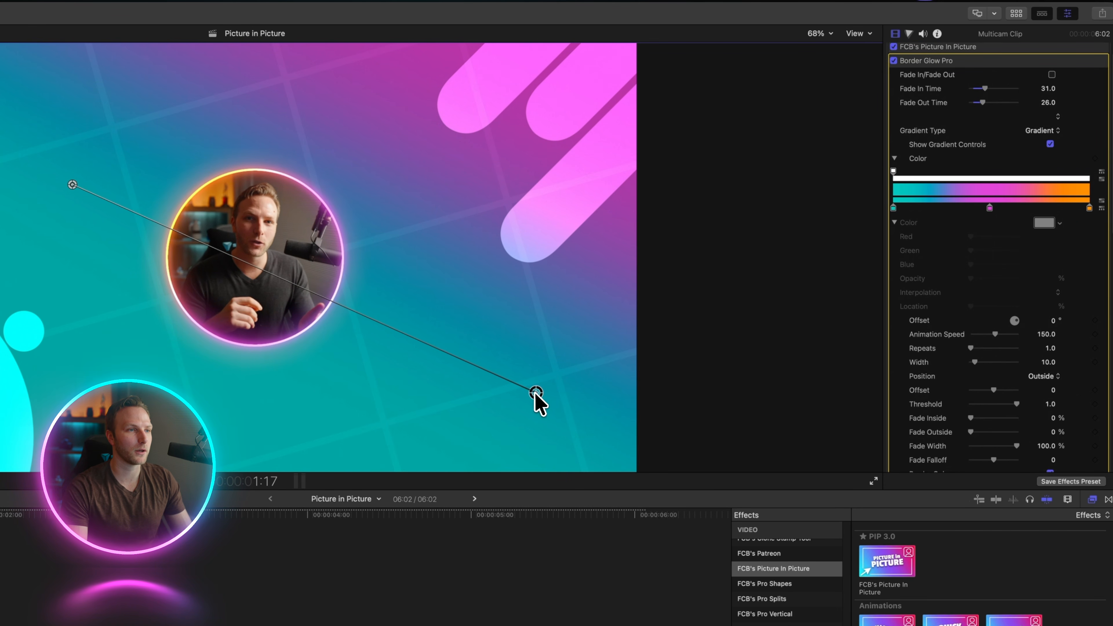
left_click_drag(72, 185, 109, 145)
key("super+2")
key("space")
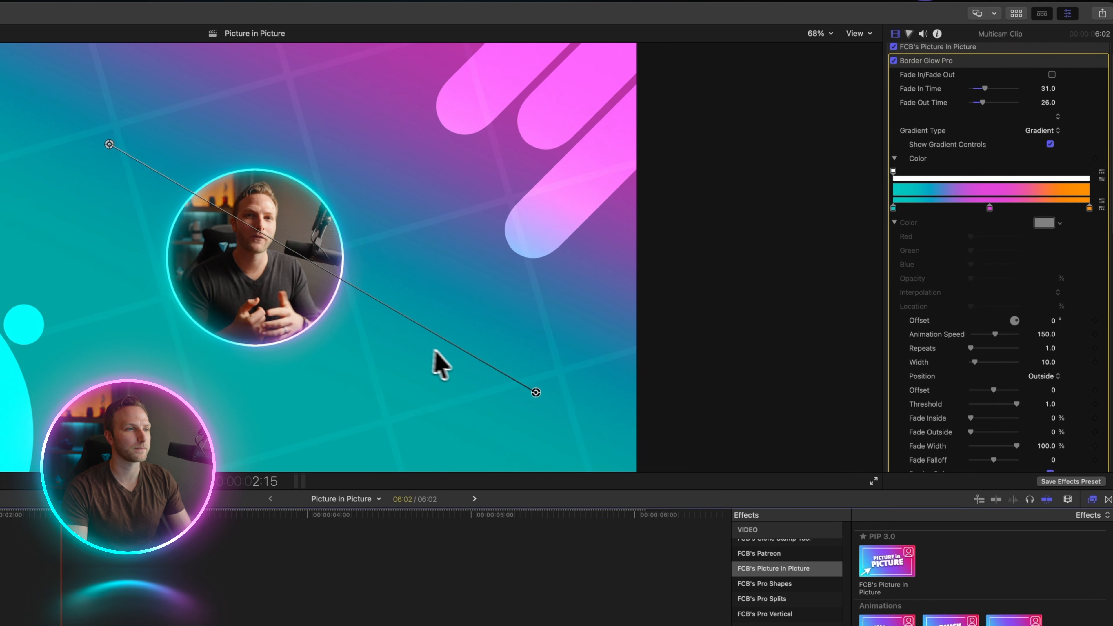
key("space")
Step: Set the border's Gradient Type to Outline Gradient with a Width of 100.0, and preview it
scroll(1038, 164, "up", 1)
left_click(1043, 153)
left_click(1053, 170)
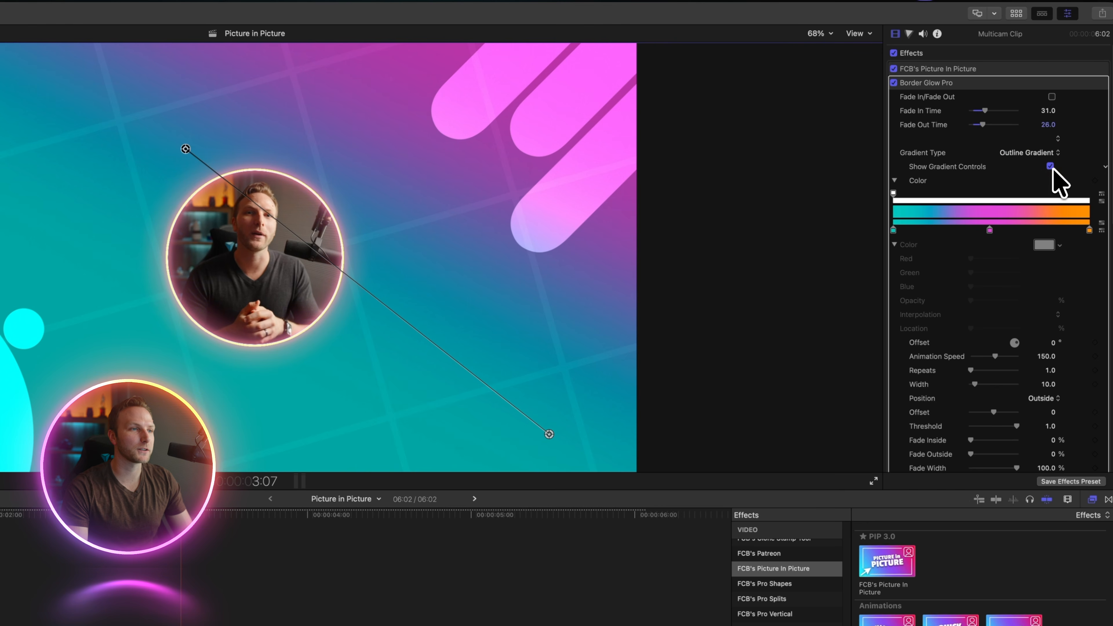
left_click_drag(974, 384, 1017, 384)
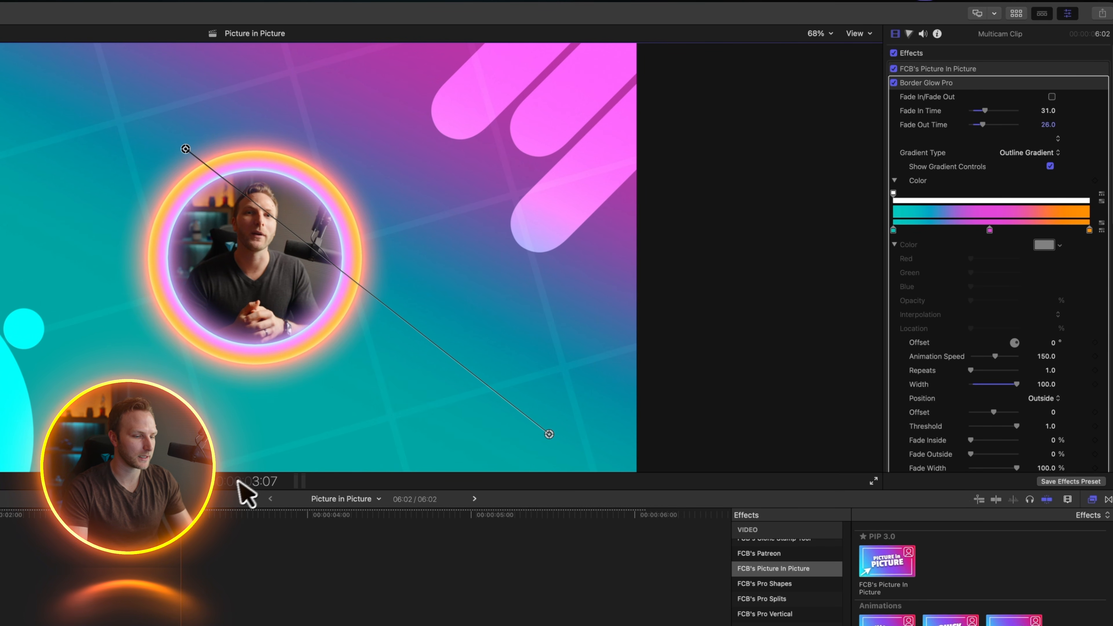
key("space")
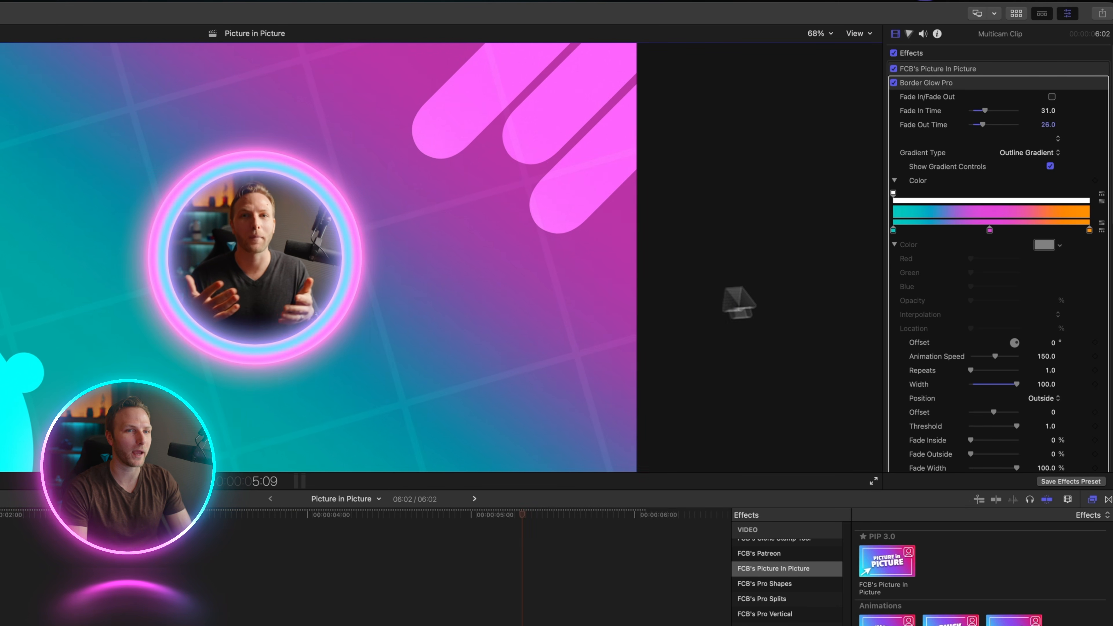
Step: Set the border's Gradient Type back to Gradient, raise its Animation Speed to 3867.32, and preview it
left_click(1039, 152)
left_click(1020, 140)
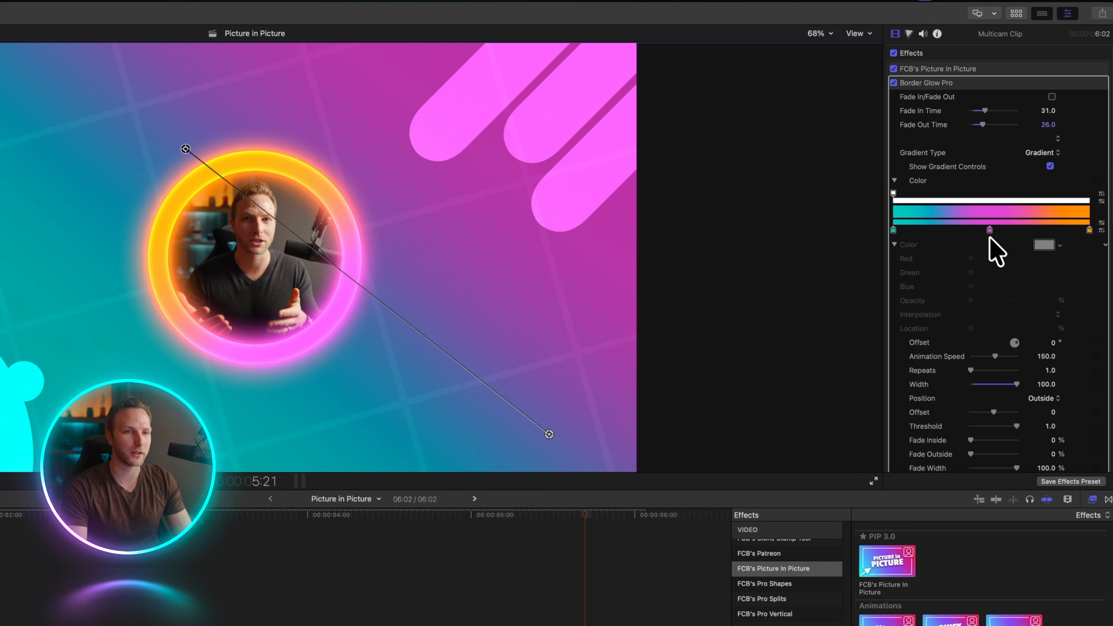
scroll(1005, 283, "down", 5)
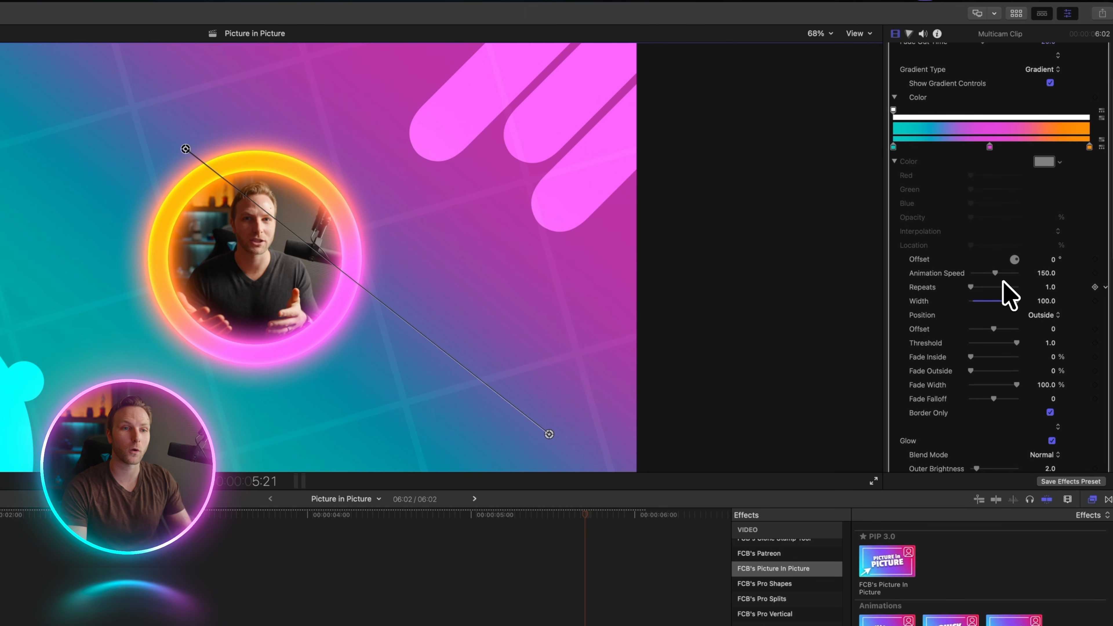
left_click_drag(995, 275, 1005, 276)
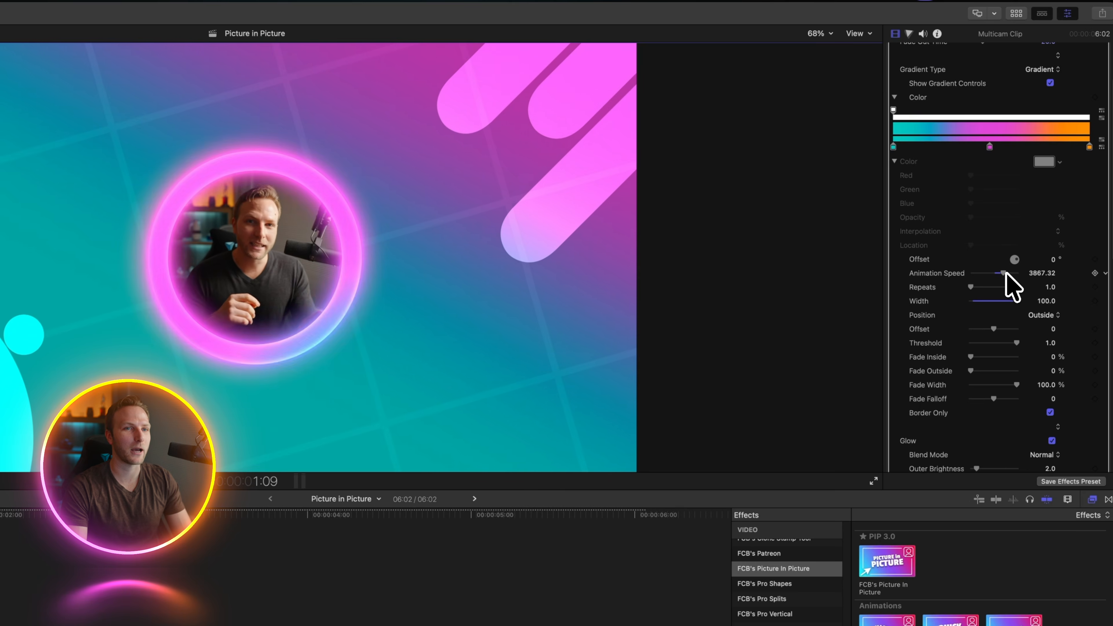
key("space")
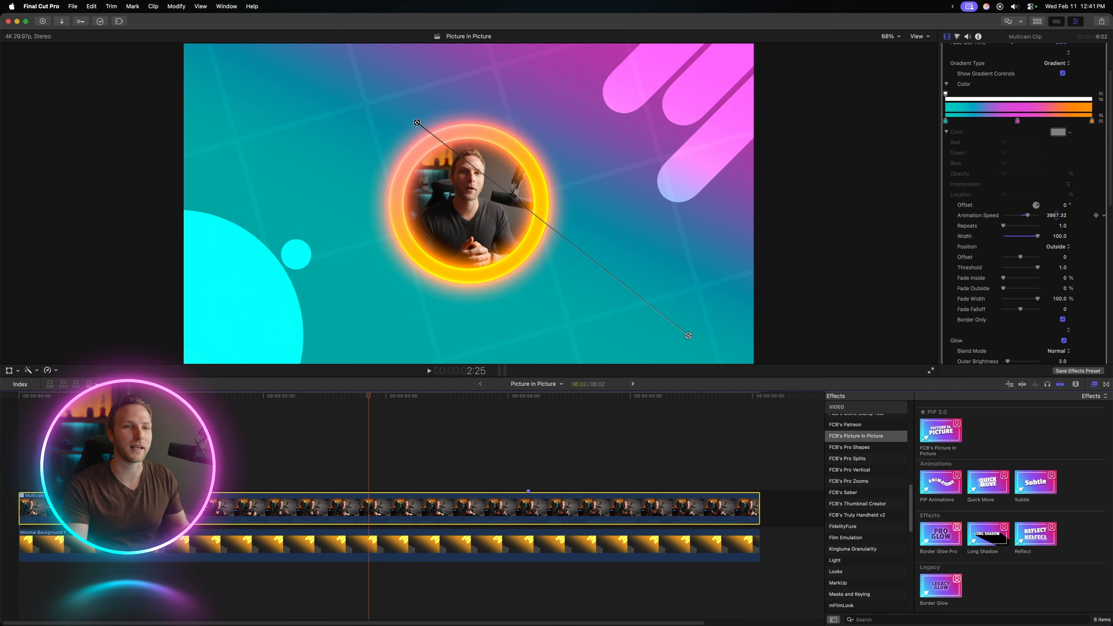
Step: Set the border gradient's Animation Speed to 150.0 and preview the animation from early in the clip
left_click(1052, 216)
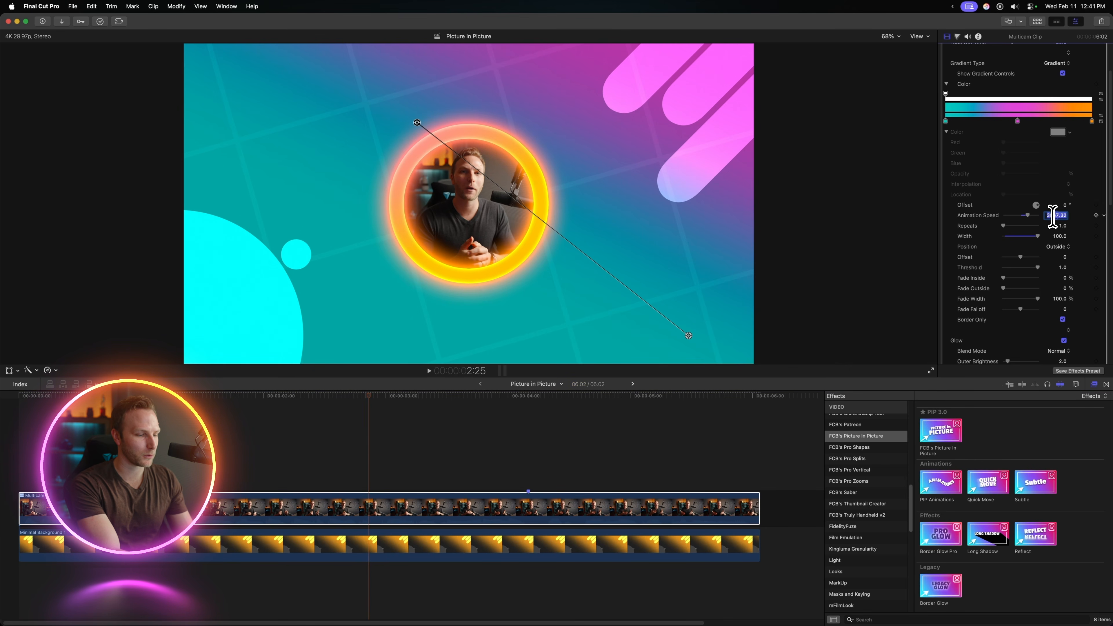
type("0")
key("Return")
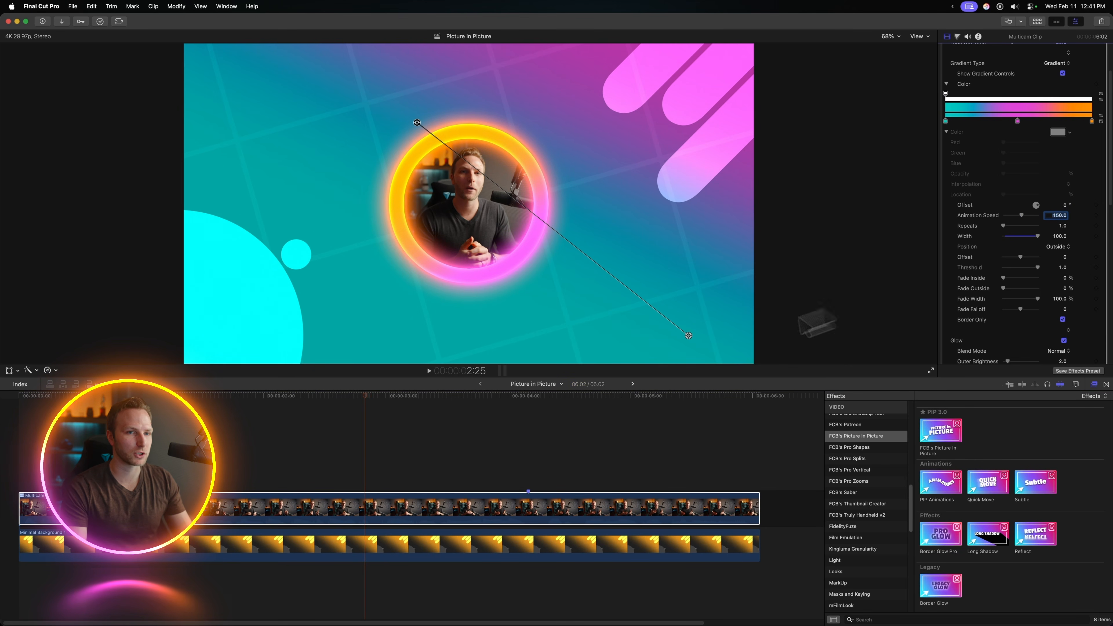
left_click(236, 397)
key("space")
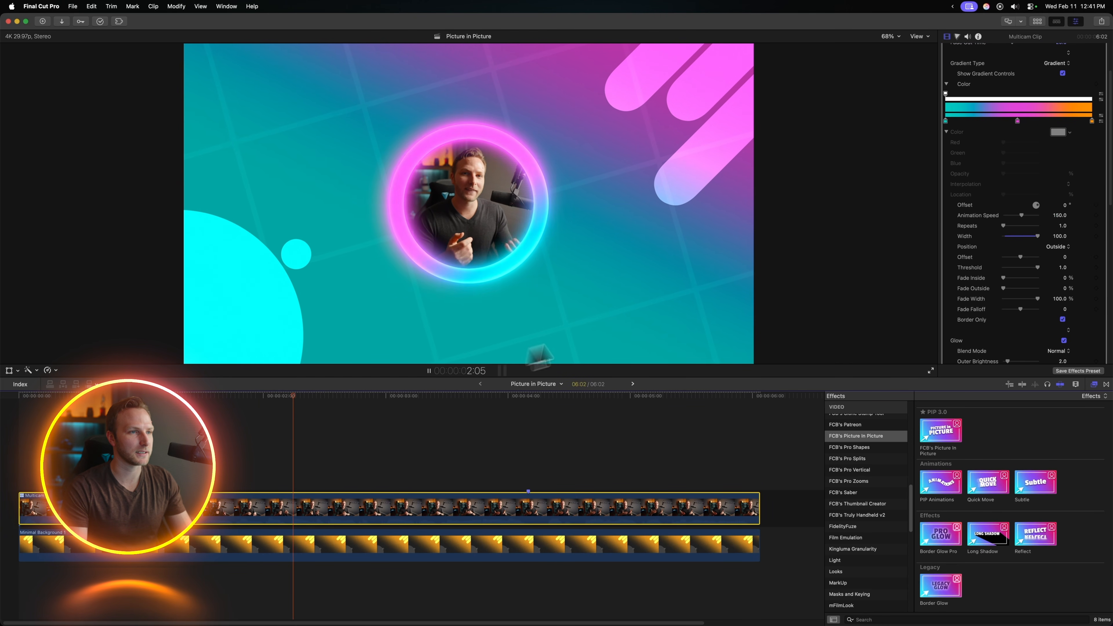
Step: Try raising the border gradient's Repeats to 68.0 and preview the striped animation
left_click_drag(1005, 224, 1043, 224)
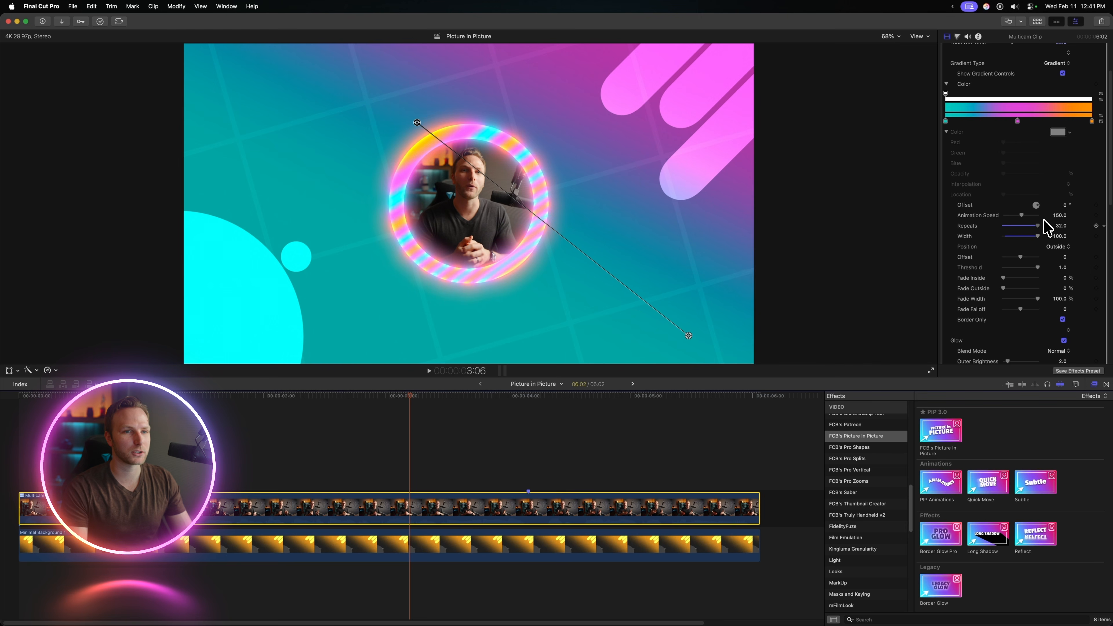
type("68")
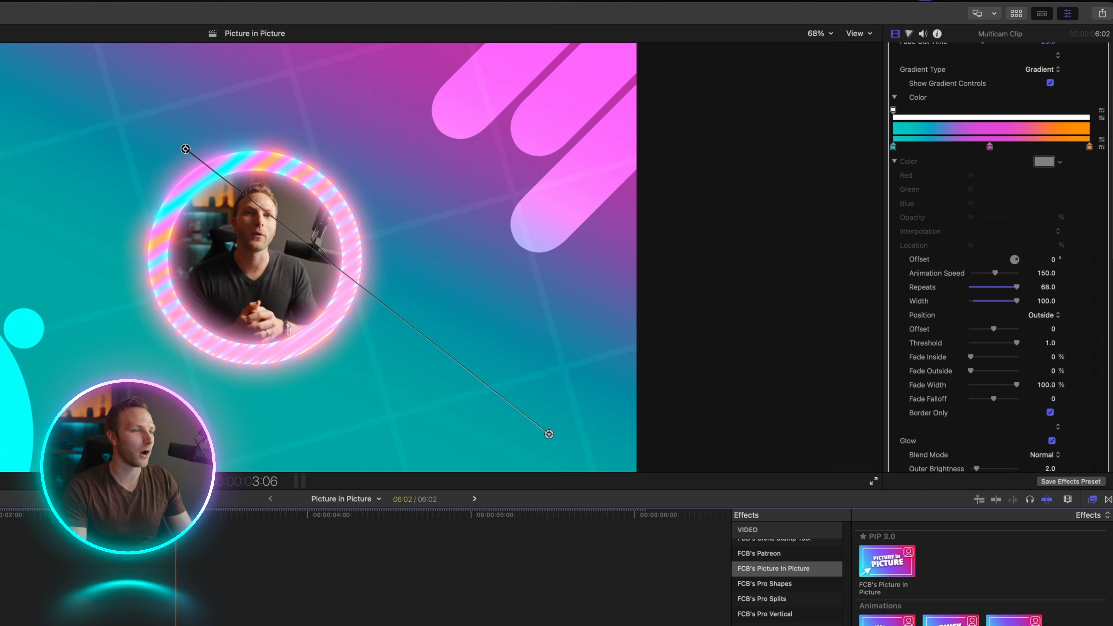
left_click(13, 518)
key("space")
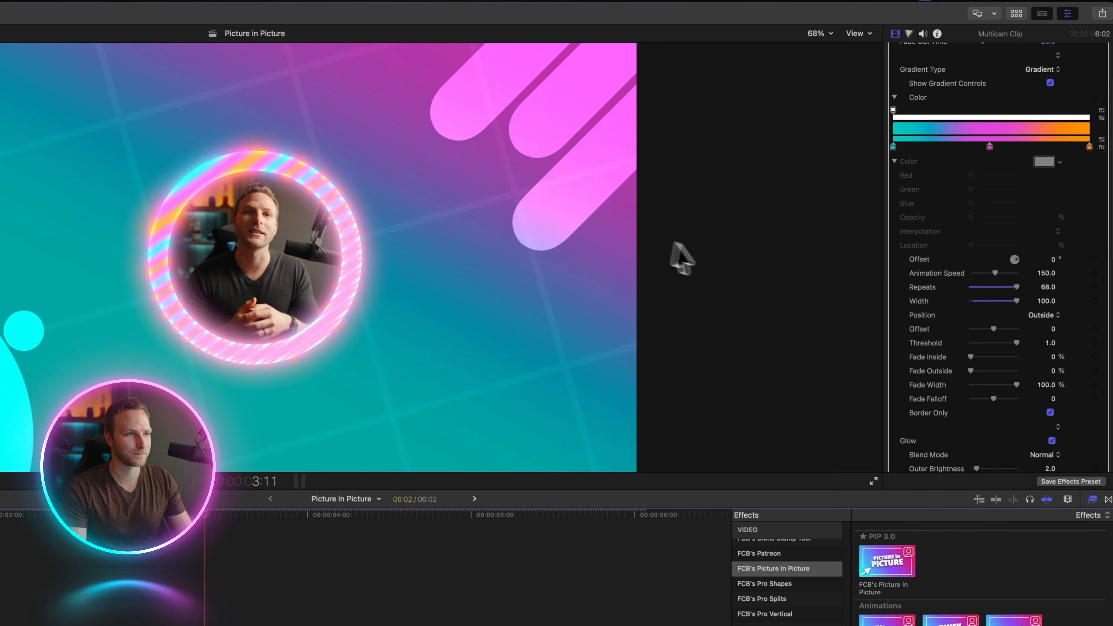
key("space")
Step: Turn off Border Only, and move the picture-in-picture circle up and to the right while making it smaller
scroll(1006, 318, "down", 10)
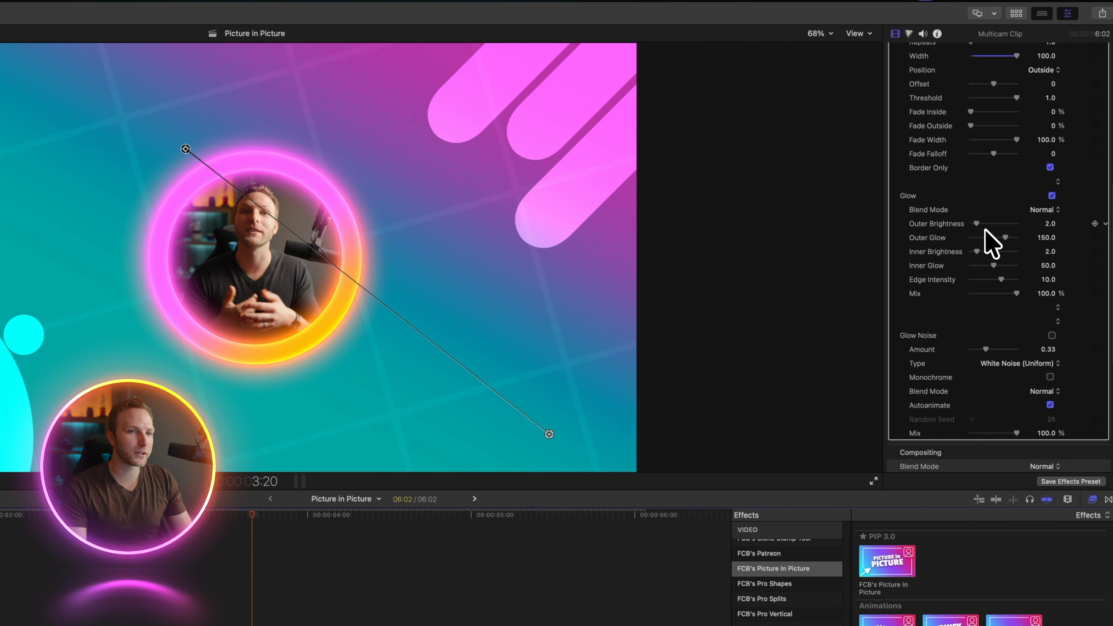
left_click(933, 173)
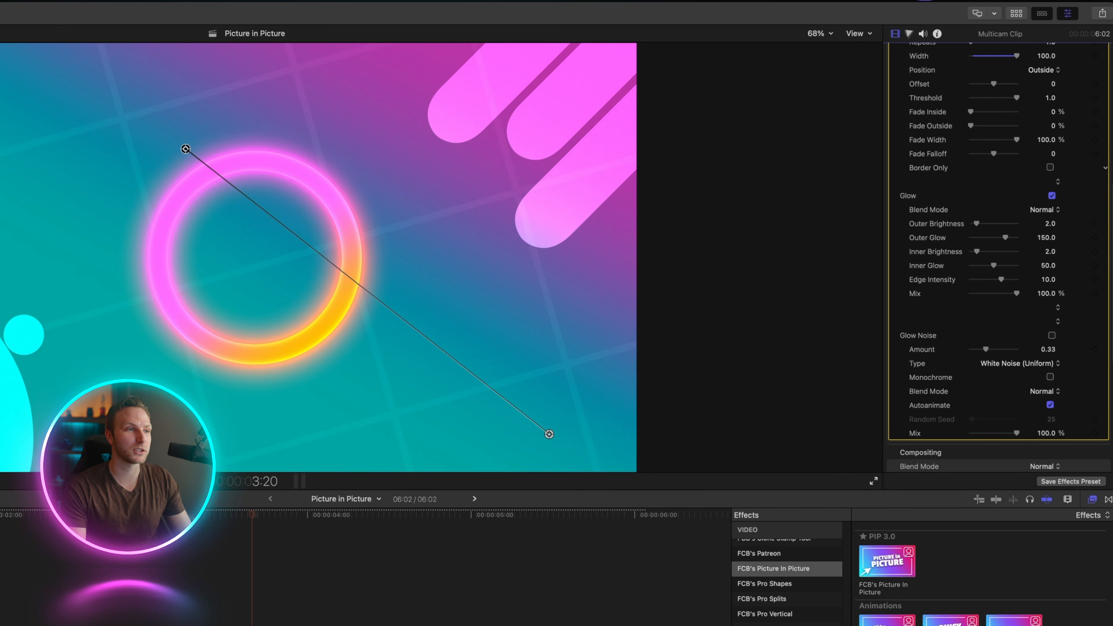
scroll(1016, 163, "up", 10)
left_click(1008, 70)
left_click_drag(255, 256, 438, 206)
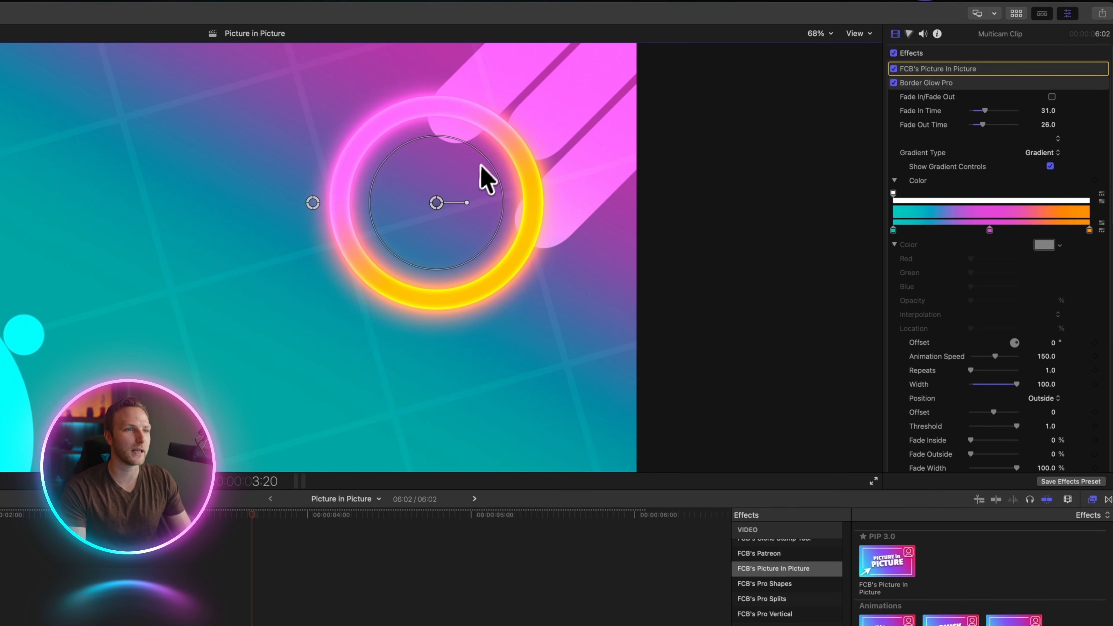
left_click_drag(485, 167, 469, 188)
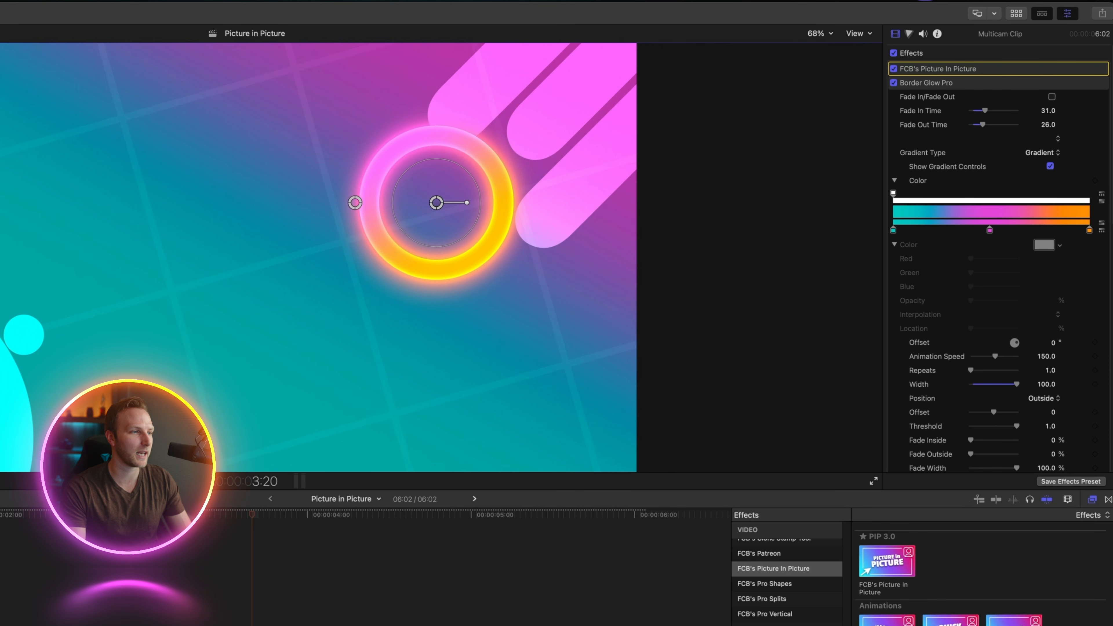
Step: Enable Border Glow Pro's Glow Noise and move the circle back left toward the middle of the frame
scroll(1063, 268, "down", 10)
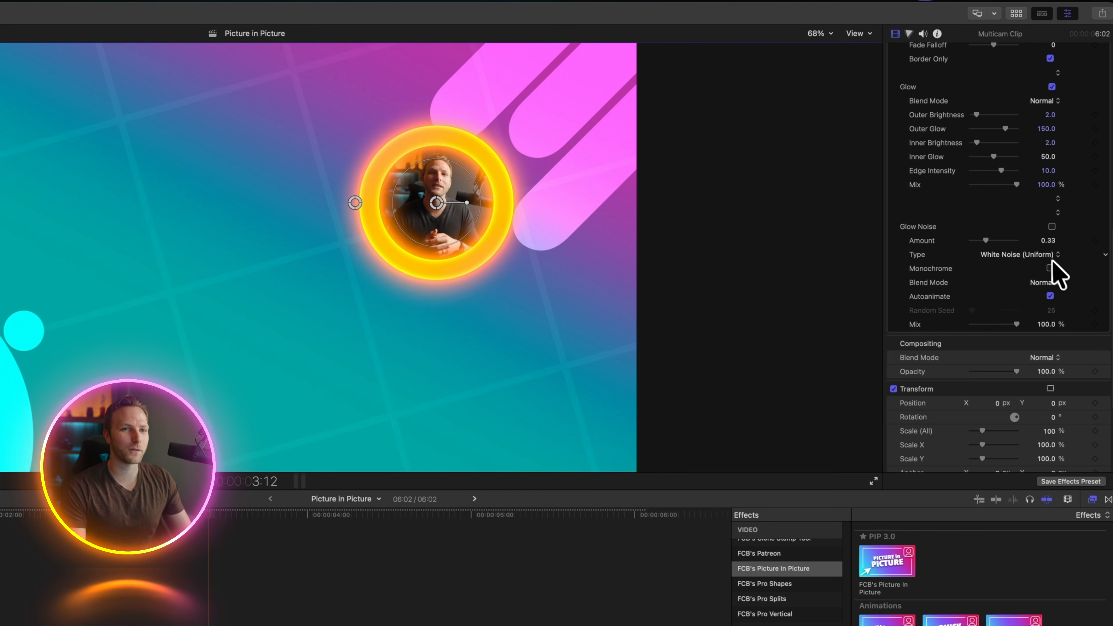
left_click(1051, 226)
left_click_drag(434, 193, 303, 208)
Step: Examine the glow noise enlarged to 400% by playing the clip from its start
key("super+equal")
key("super+equal")
key("super+equal")
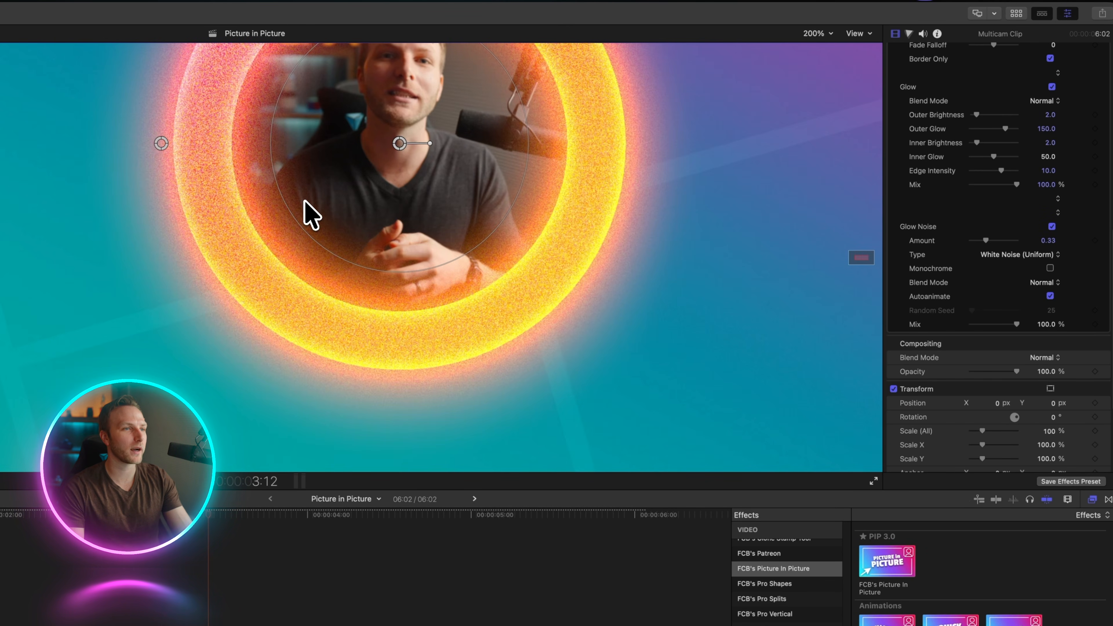
key("Home")
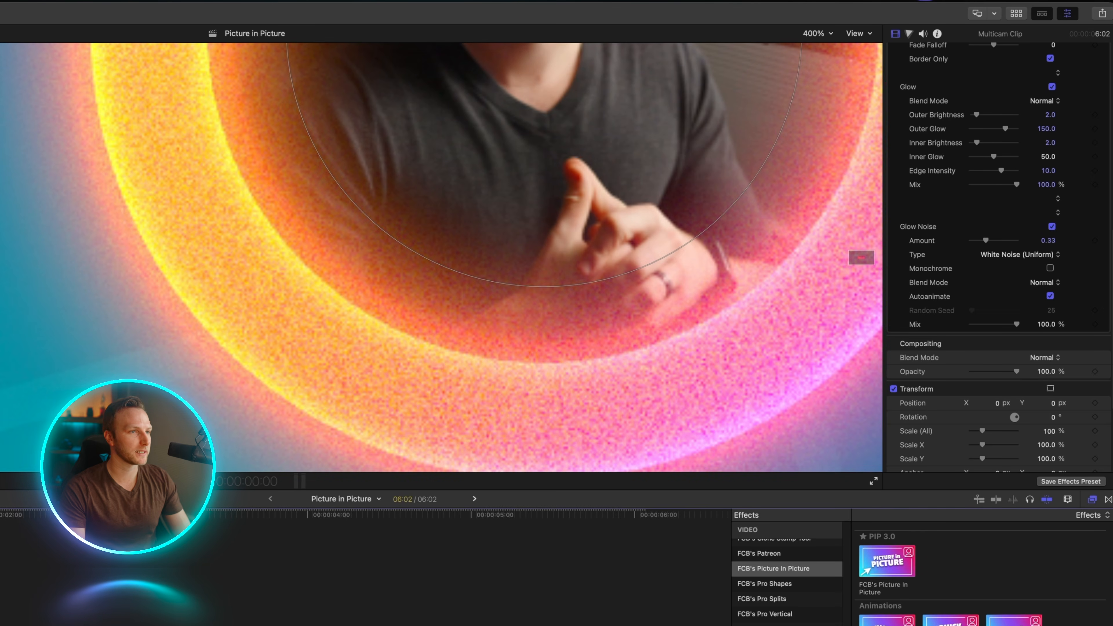
key("space")
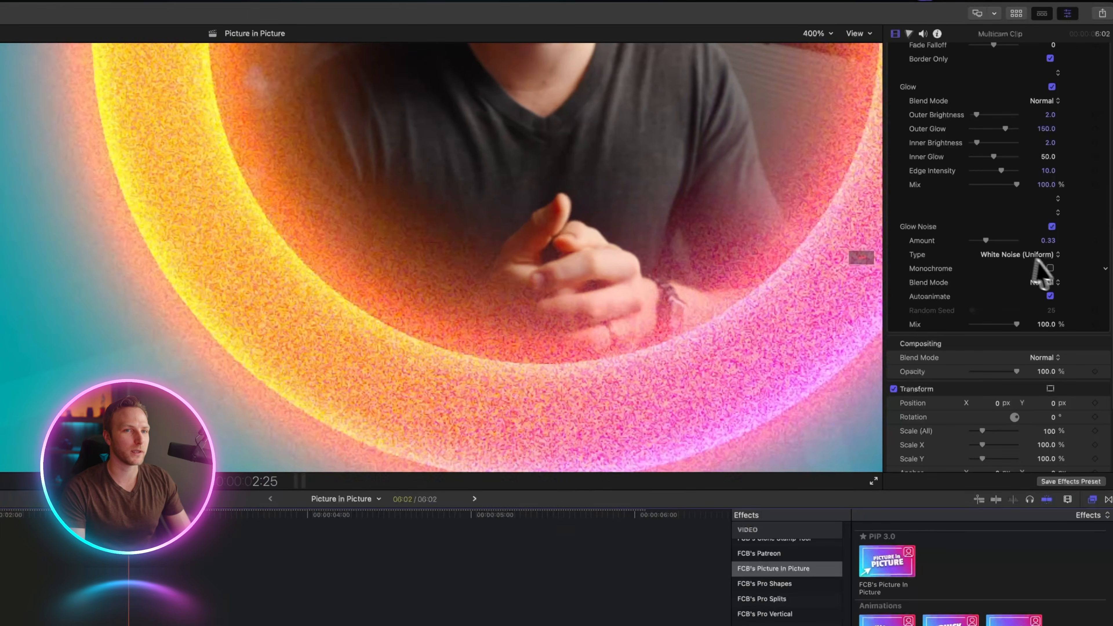
Step: Set the Glow Noise Blend Mode to Overlay with an Amount of 0.29, and preview it with the whole frame in view
left_click(1036, 280)
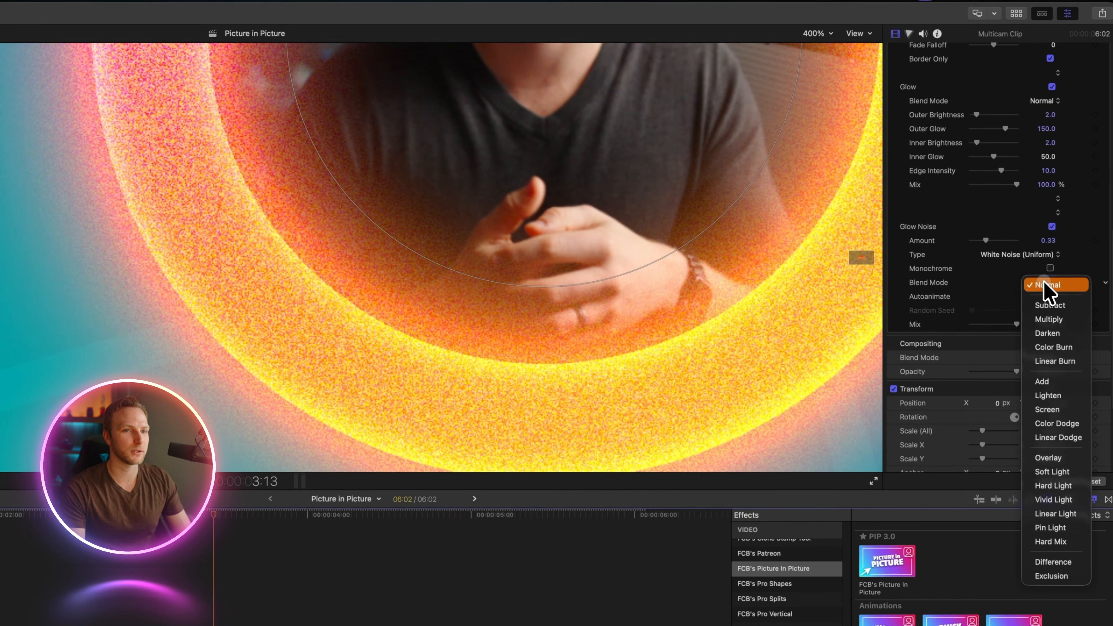
left_click(1052, 458)
left_click_drag(985, 241, 985, 242)
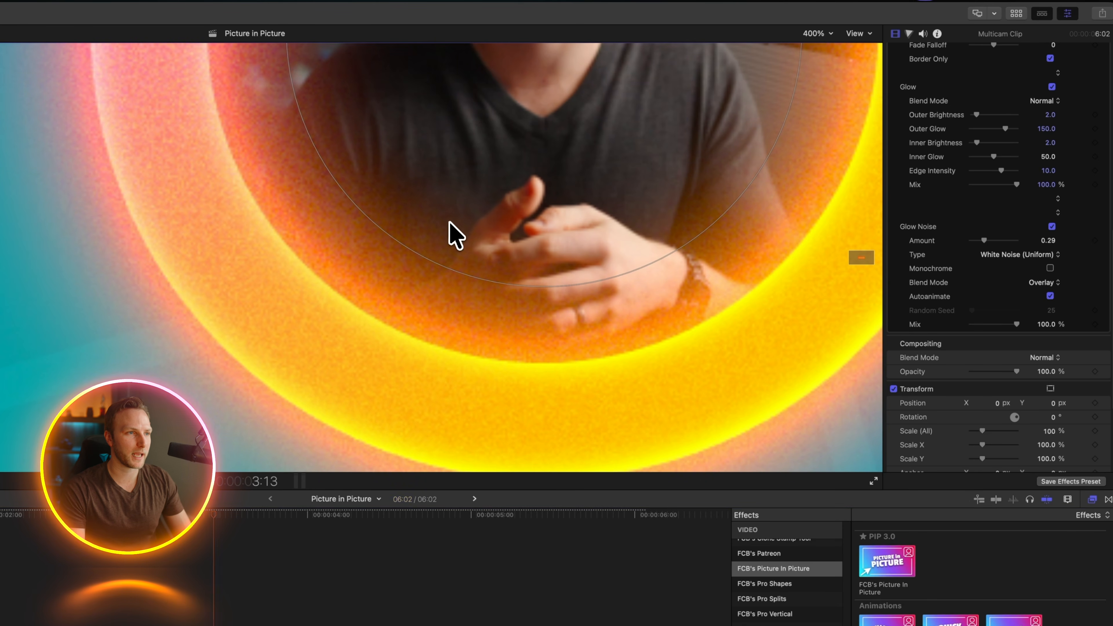
key("shift+z")
key("Home")
key("space")
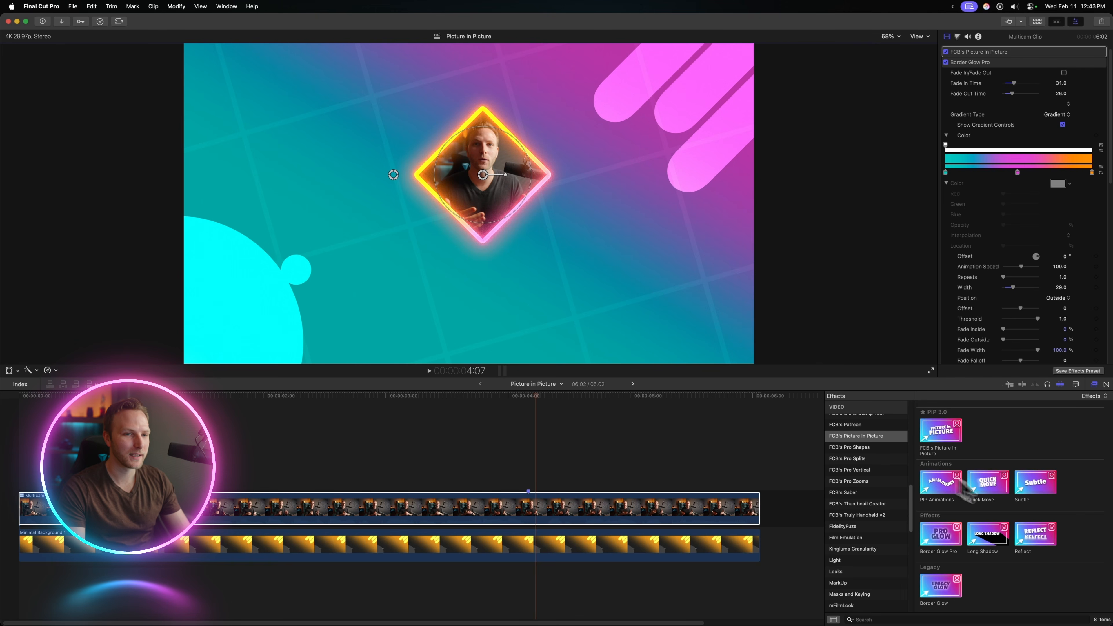
Step: Apply the Reflect effect to the multicam clip and collapse Border Glow Pro's settings
left_click_drag(1044, 548, 481, 517)
left_click(1094, 68)
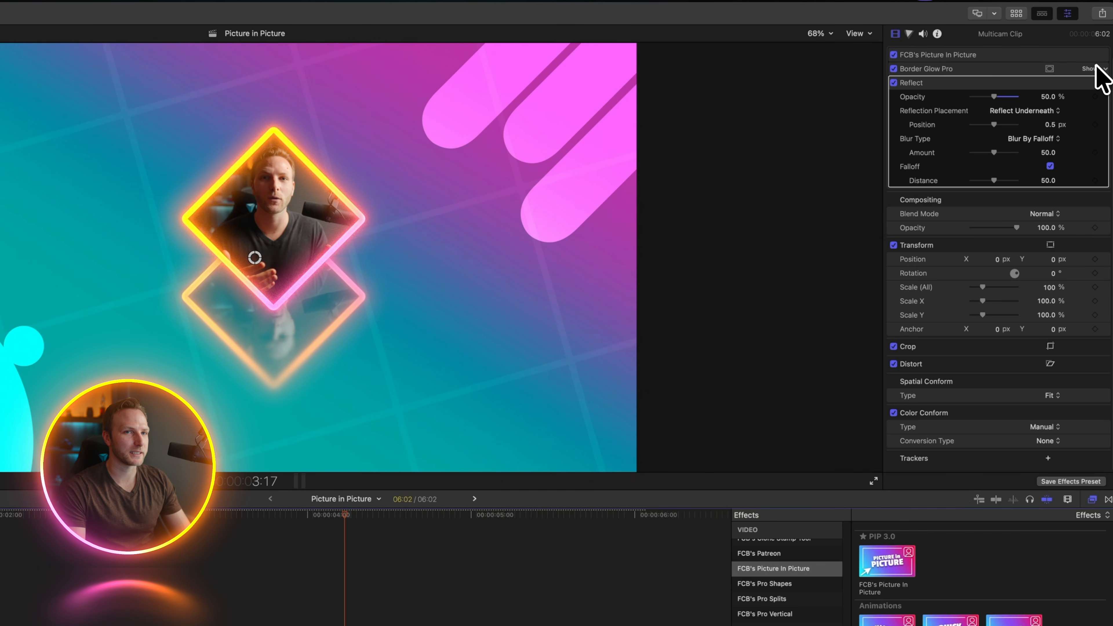
left_click(979, 84)
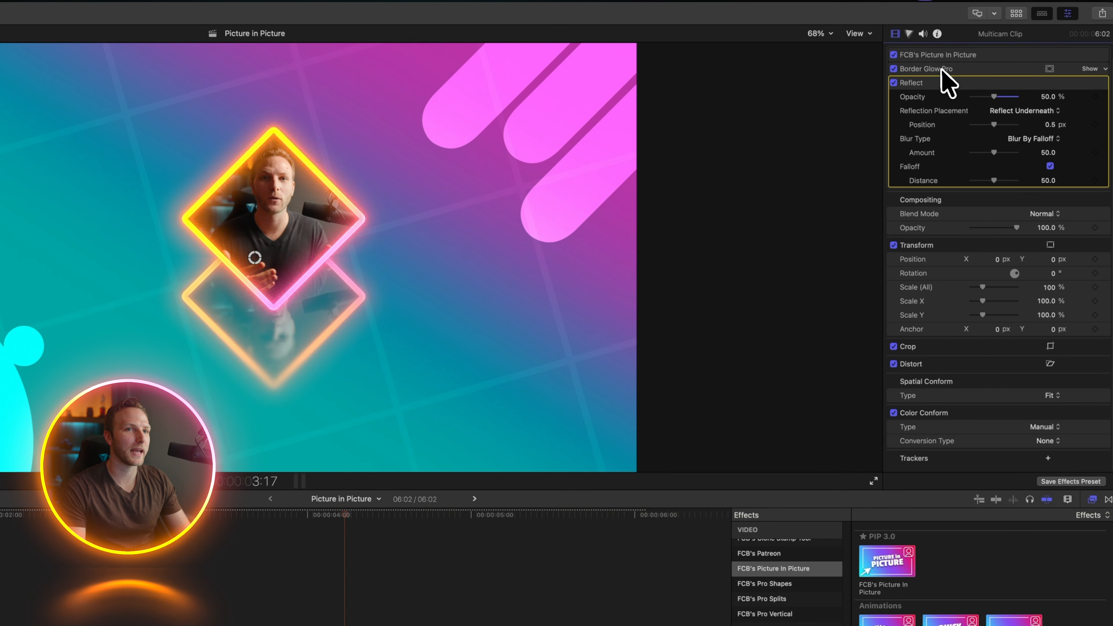
Step: Lower the reflection to Position 0.37 px, just beneath the diamond, and set its Blur By Falloff Amount to 85.51
left_click_drag(249, 261, 252, 324)
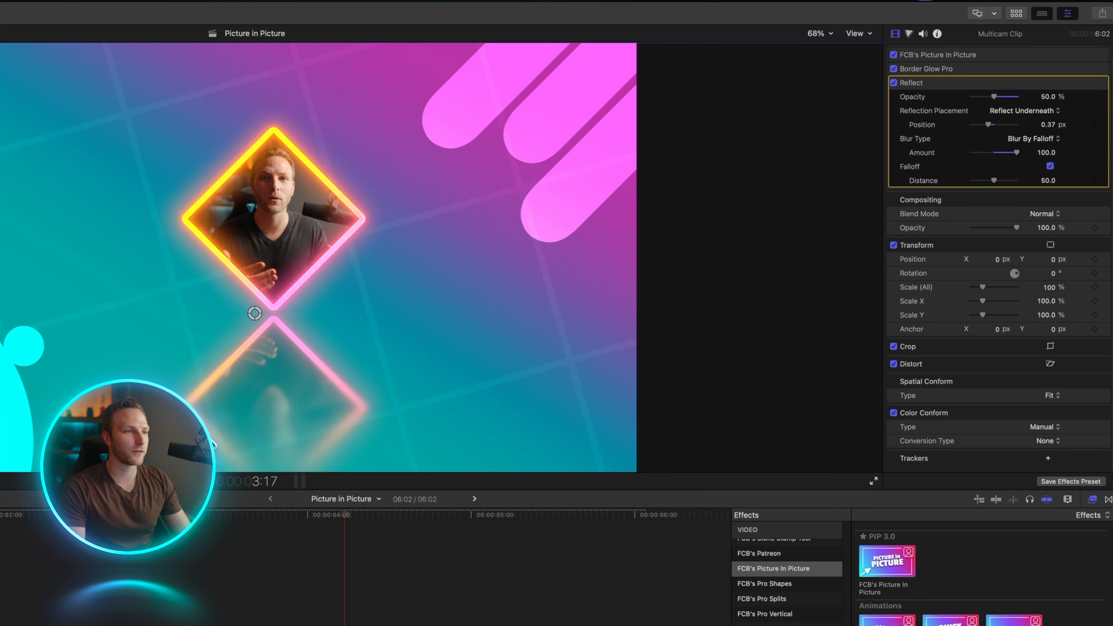
left_click(1049, 140)
left_click(1054, 127)
left_click_drag(1000, 151, 1015, 152)
left_click(1049, 139)
left_click(1047, 149)
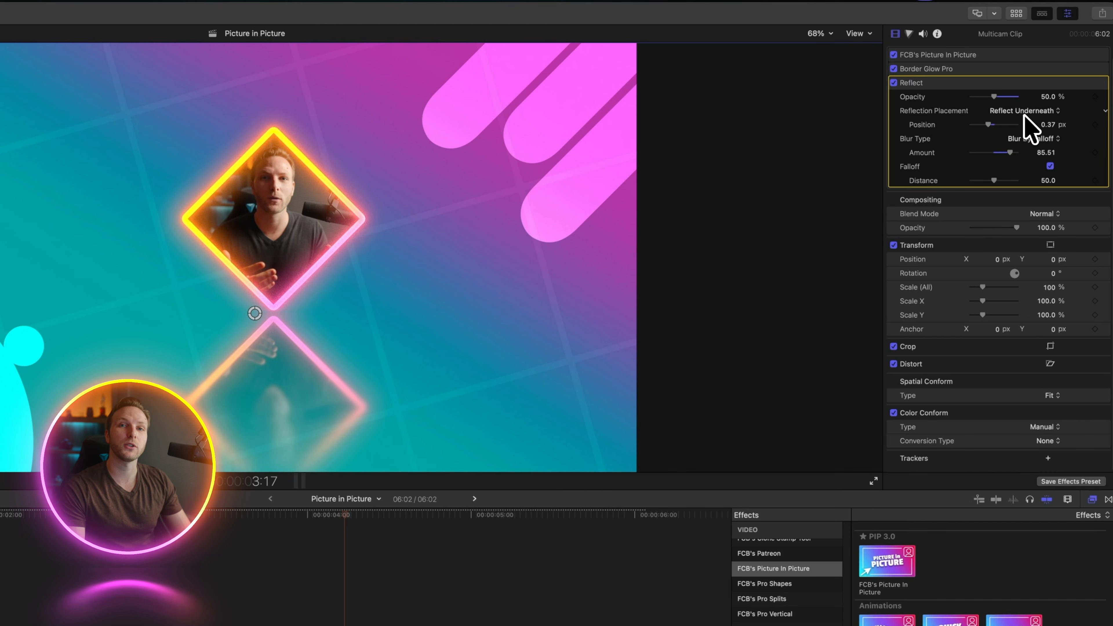
Step: Try Reflect On Top at 100.0% Opacity, with the reflection raised over the diamond to Position 0.54 px
left_click(1024, 115)
left_click(1023, 95)
left_click_drag(994, 96, 1080, 122)
left_click_drag(249, 311, 265, 239)
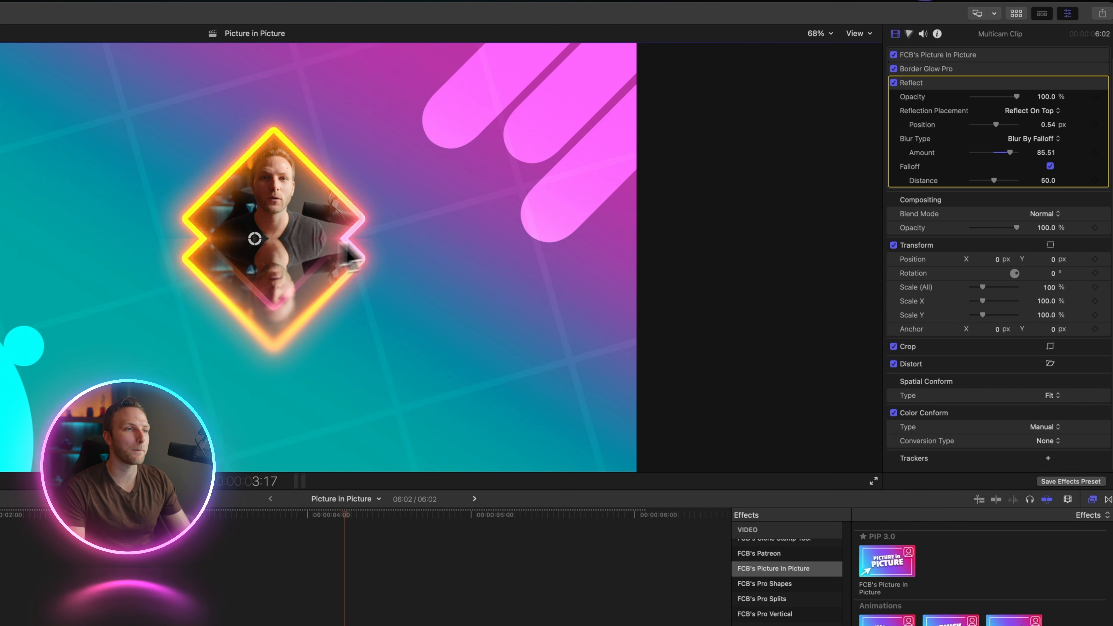
Step: Restore Reflect Underneath at Position 0.37 px, and set the reflection's Opacity to 53.72% and Falloff Distance to 91.96
left_click(1011, 113)
left_click(1009, 126)
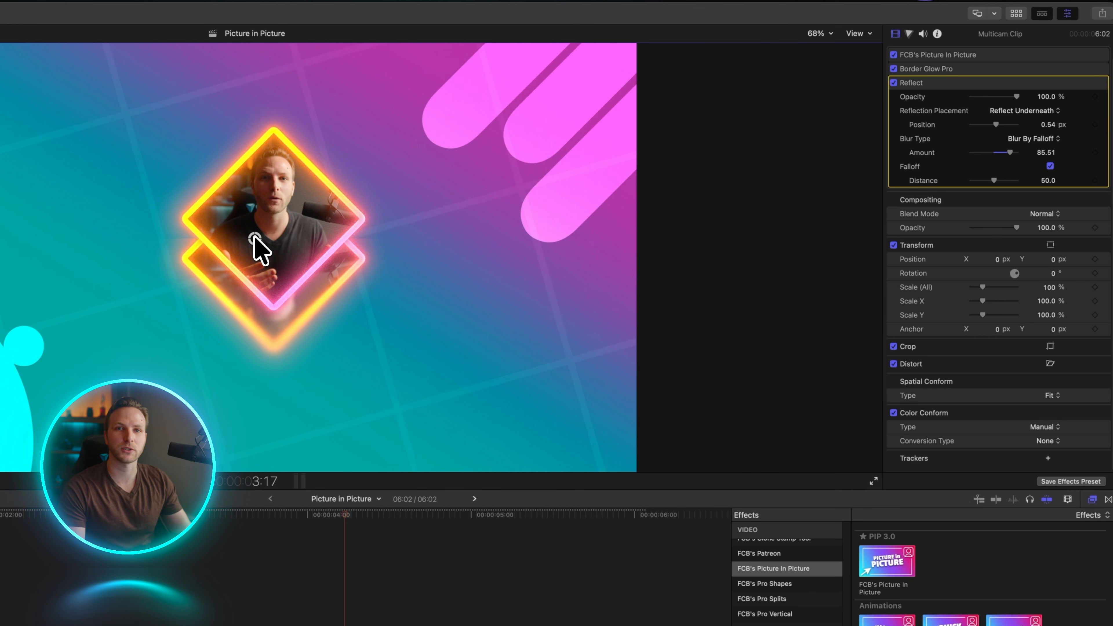
left_click_drag(254, 238, 254, 312)
left_click_drag(1016, 96, 1012, 181)
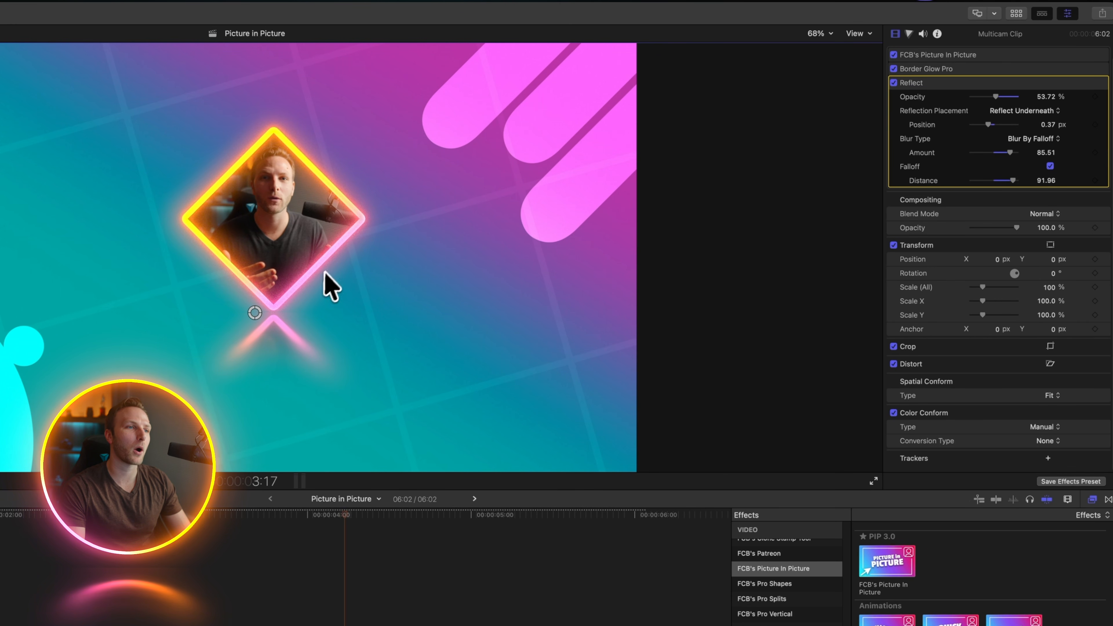